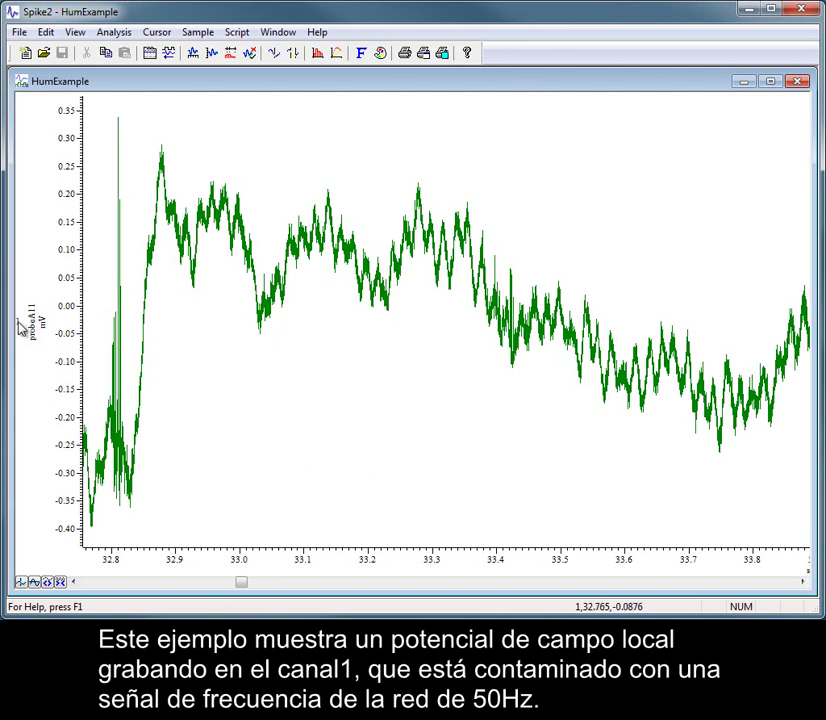
Select channel 1, probeA11, in the HumExample time view
{"action": "left_click", "coordinate": [19, 321]}
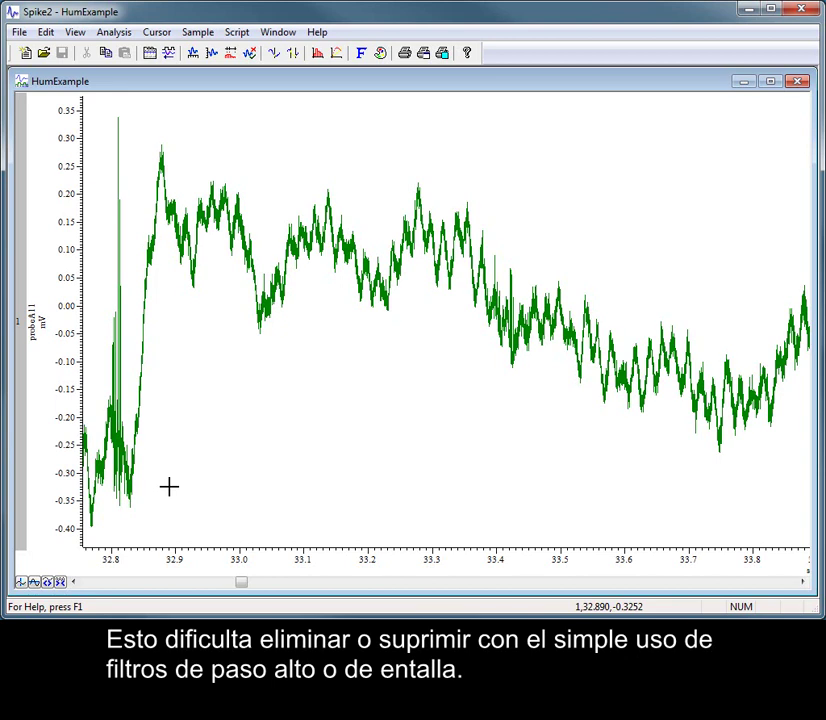
Create a new Power Spectrum result view of channel 1, processed over 0–150 s
{"action": "left_click", "coordinate": [317, 53]}
{"action": "left_click", "coordinate": [362, 149]}
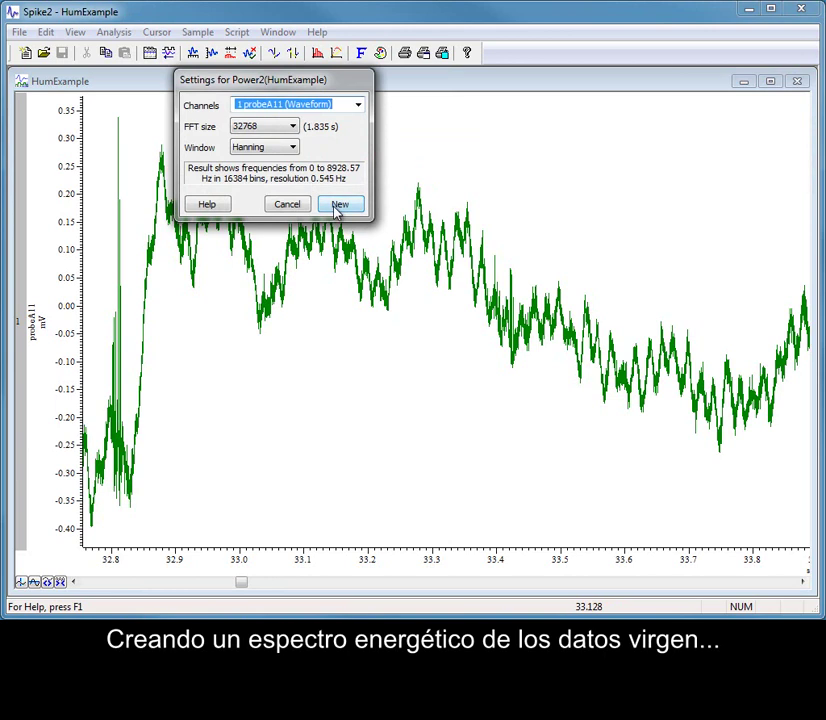
{"action": "left_click", "coordinate": [338, 205]}
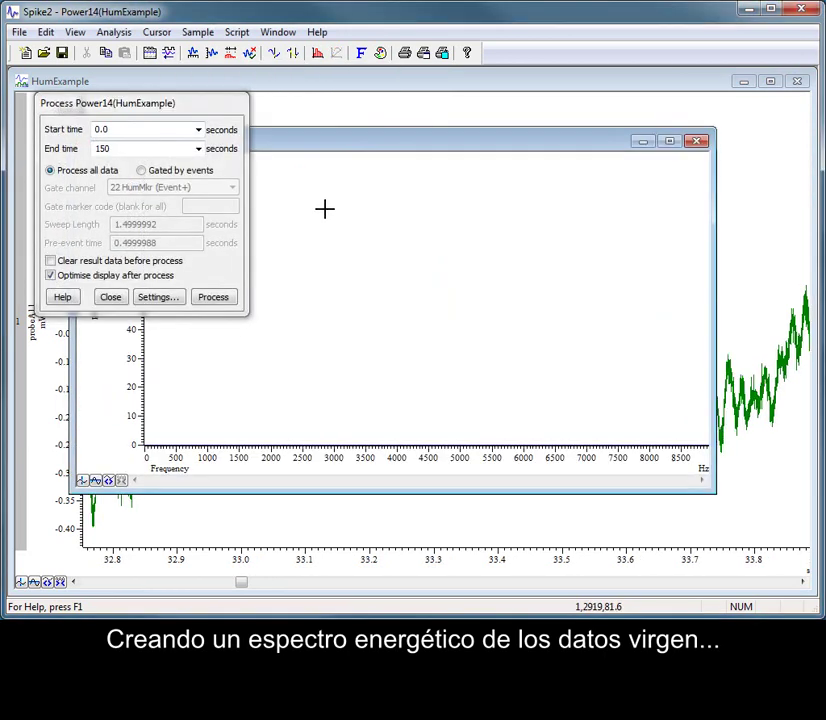
{"action": "left_click", "coordinate": [209, 300]}
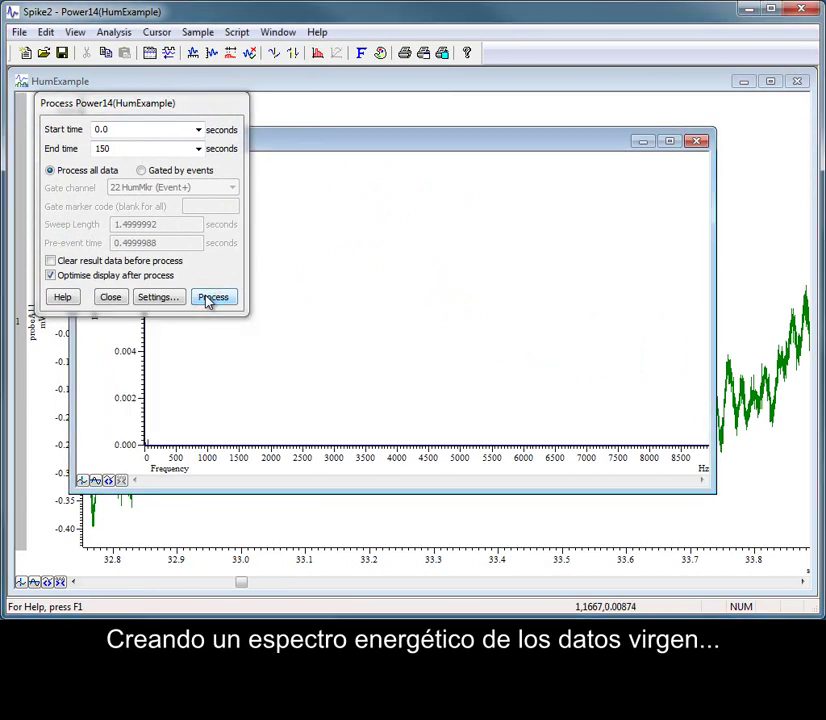
{"action": "left_click", "coordinate": [112, 298]}
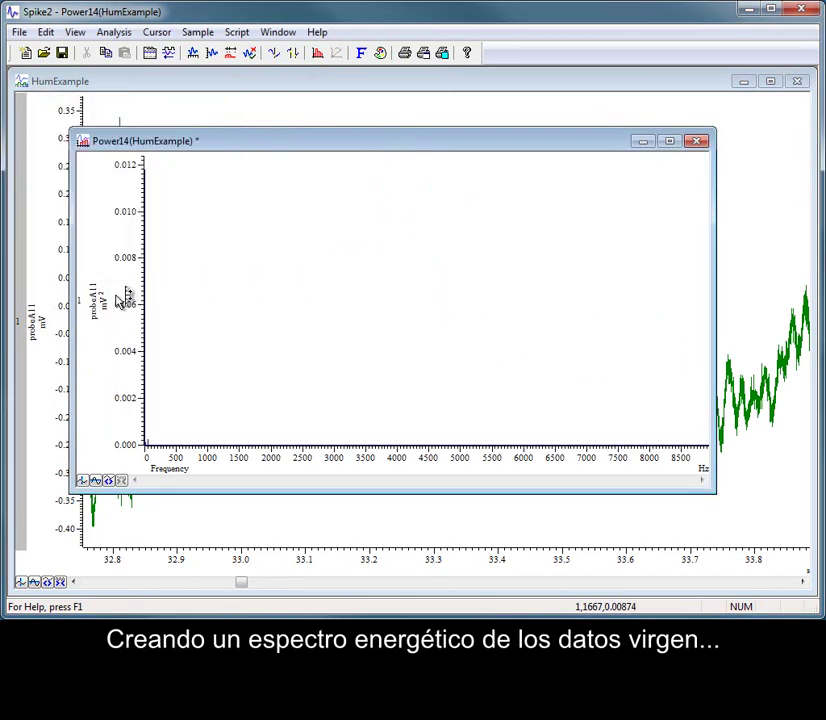
Make the spectrum's y axis logarithmic and optimised, then zoom to below about 1100 Hz
{"action": "double_click", "coordinate": [145, 291]}
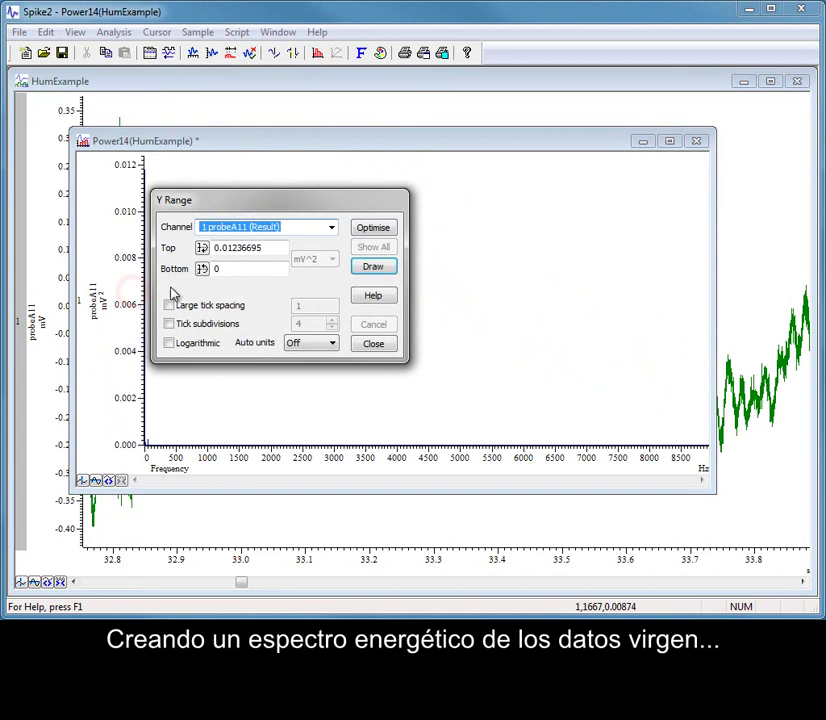
{"action": "left_click", "coordinate": [185, 344]}
{"action": "left_click", "coordinate": [376, 226]}
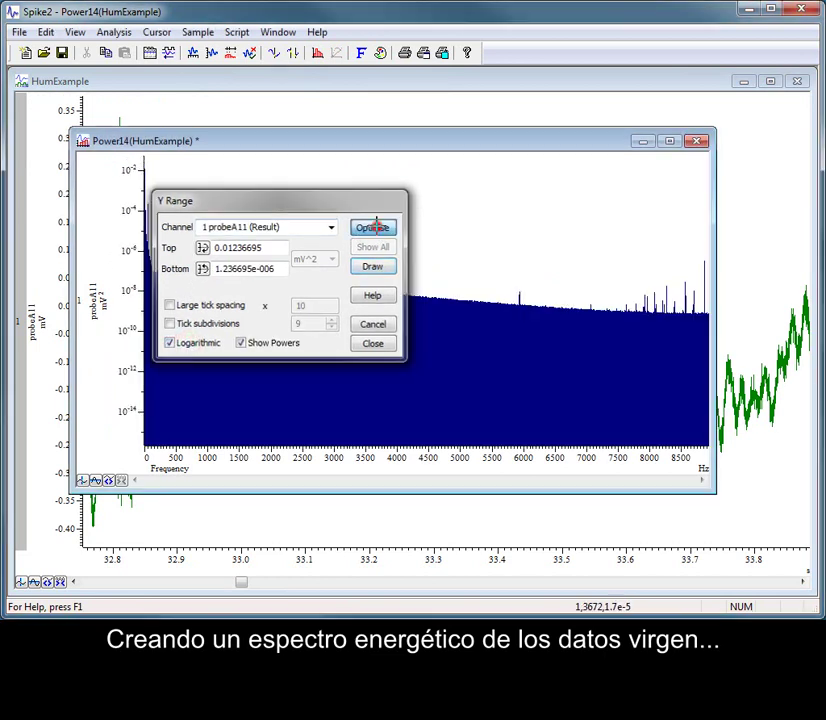
{"action": "mouse_move", "coordinate": [147, 192]}
{"action": "left_mouse_down"}
{"action": "mouse_move", "coordinate": [171, 236]}
{"action": "mouse_move", "coordinate": [219, 281]}
{"action": "left_mouse_up"}
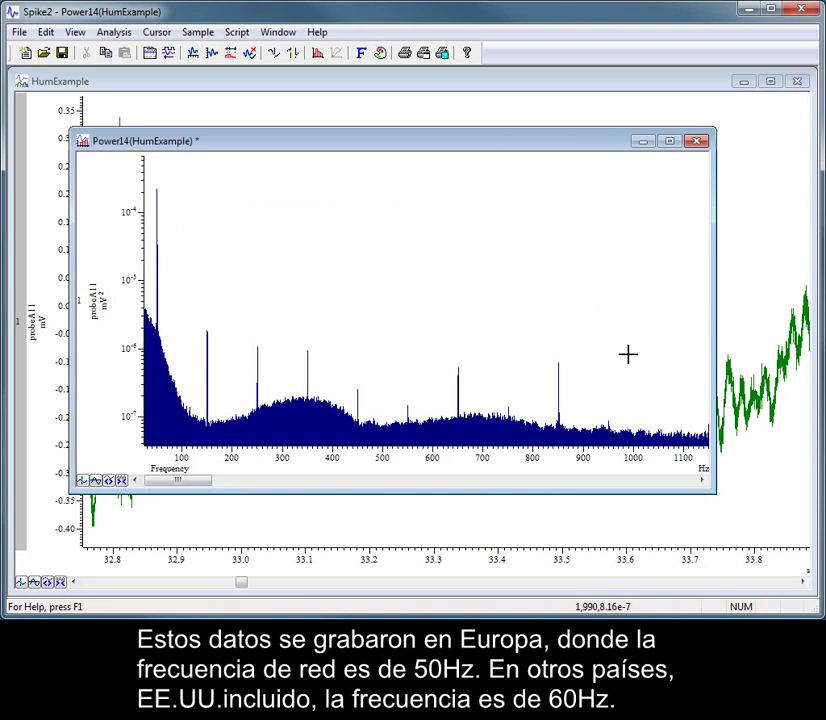
Close Power14 without saving and display the Hum2, ch1-hr and probeA11 traces
{"action": "left_click", "coordinate": [696, 141]}
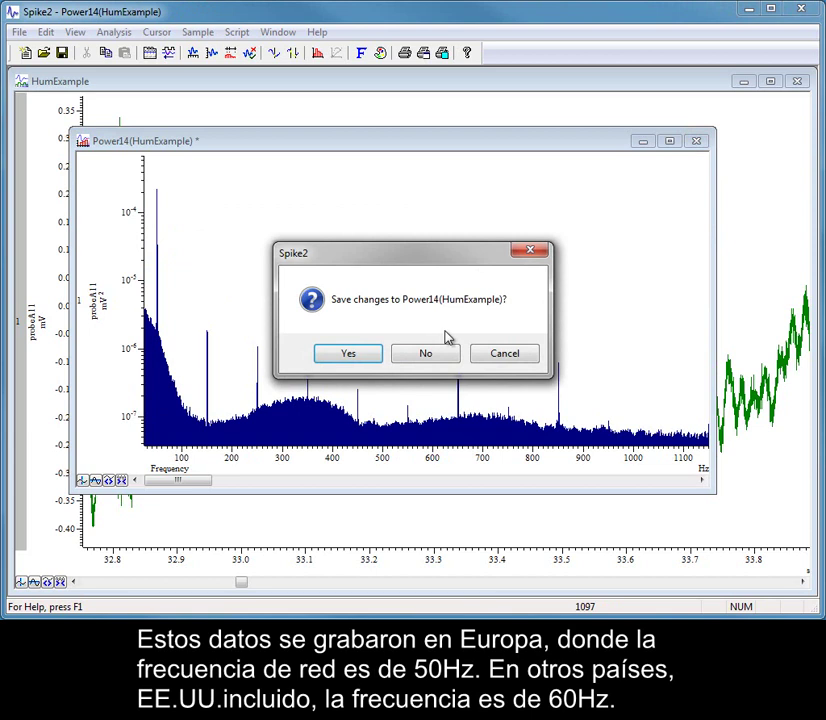
{"action": "left_click", "coordinate": [428, 360]}
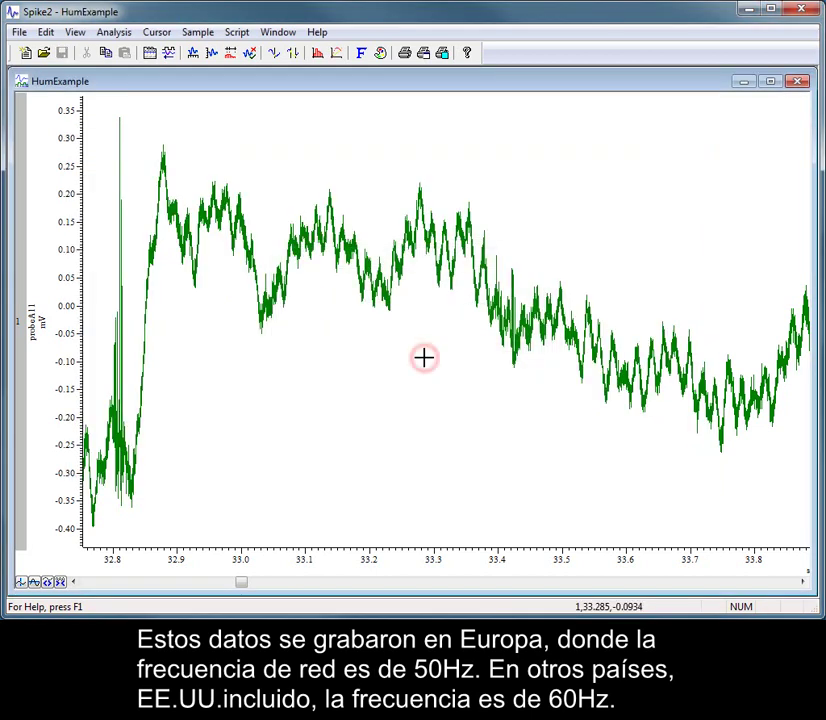
{"action": "left_click", "coordinate": [420, 320]}
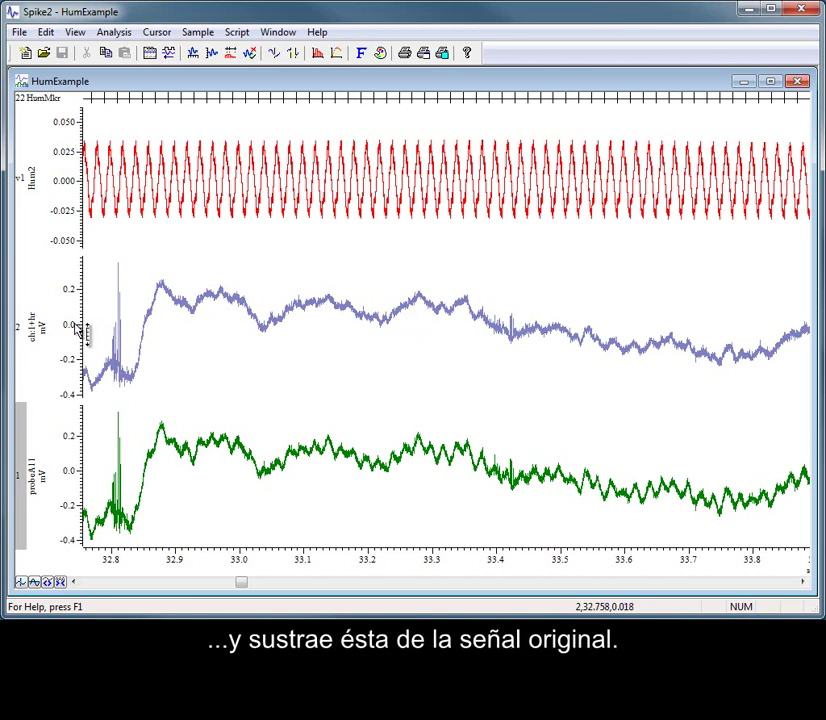
{"action": "left_click", "coordinate": [22, 334]}
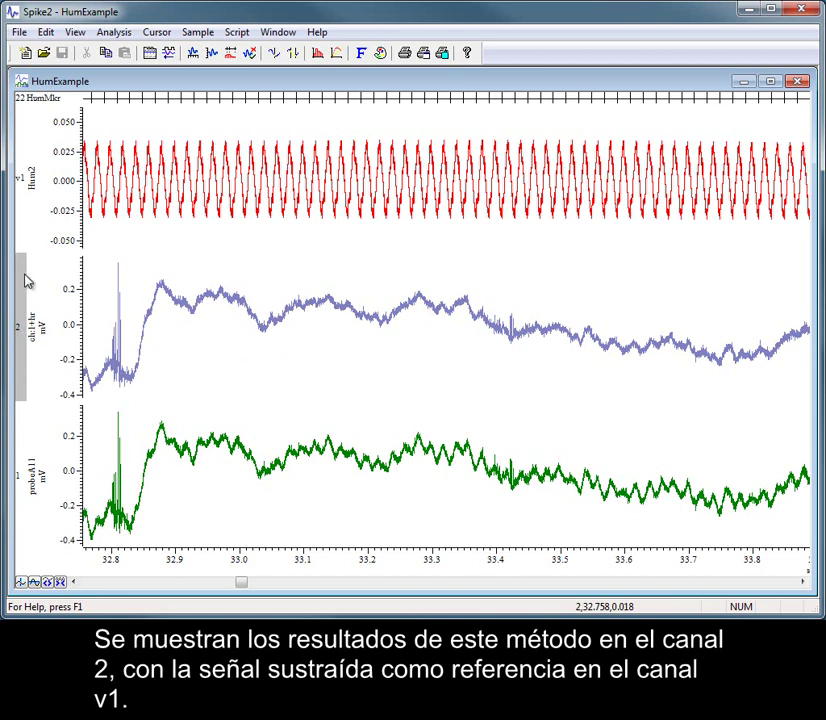
{"action": "left_click", "coordinate": [22, 186]}
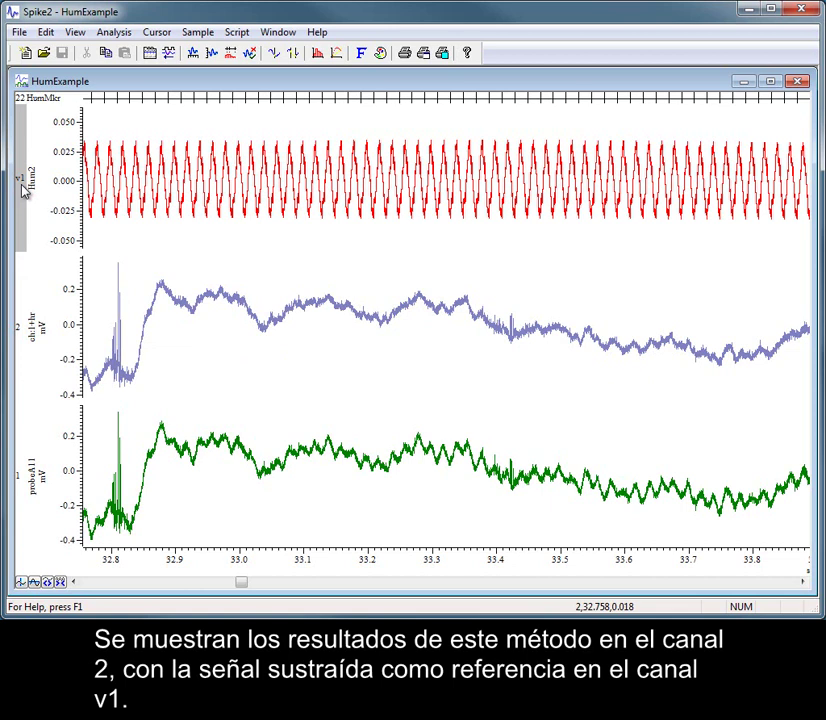
{"action": "left_click", "coordinate": [22, 334]}
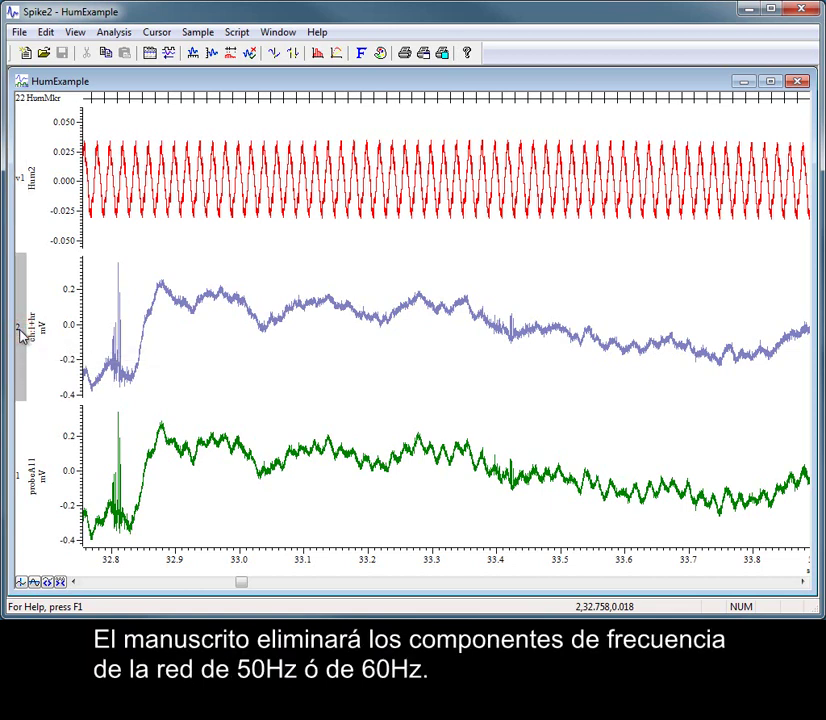
{"action": "left_click", "coordinate": [22, 186]}
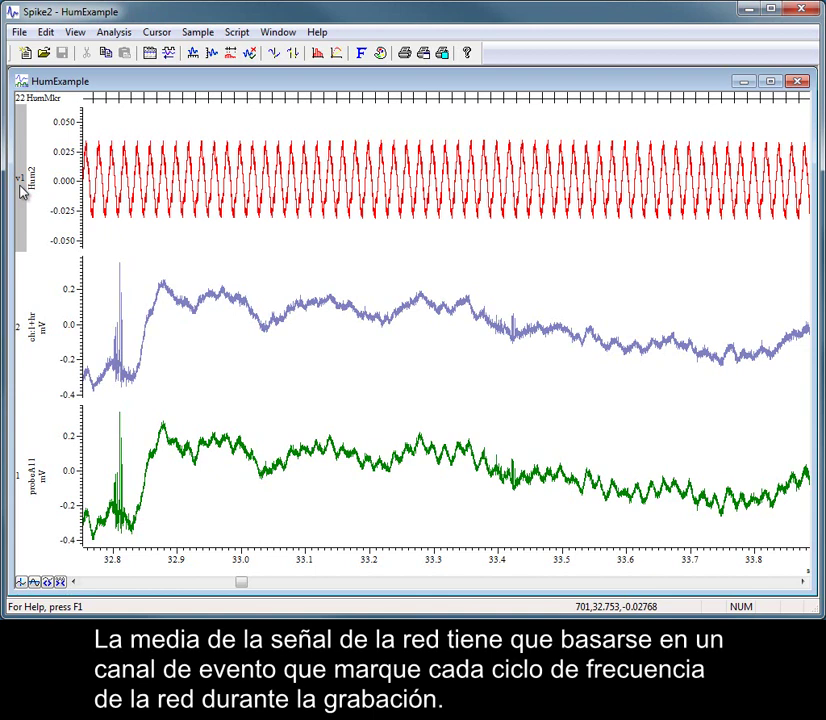
{"action": "left_click", "coordinate": [19, 99]}
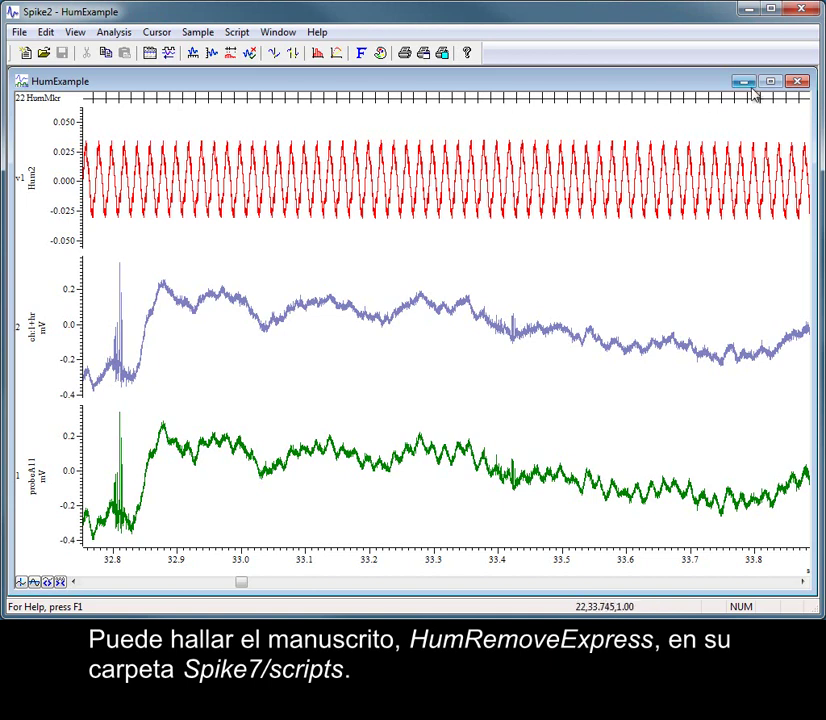
Close HumExample, then load and run HumRemoveExpress from the Spike7/scripts folder
{"action": "left_click", "coordinate": [795, 82]}
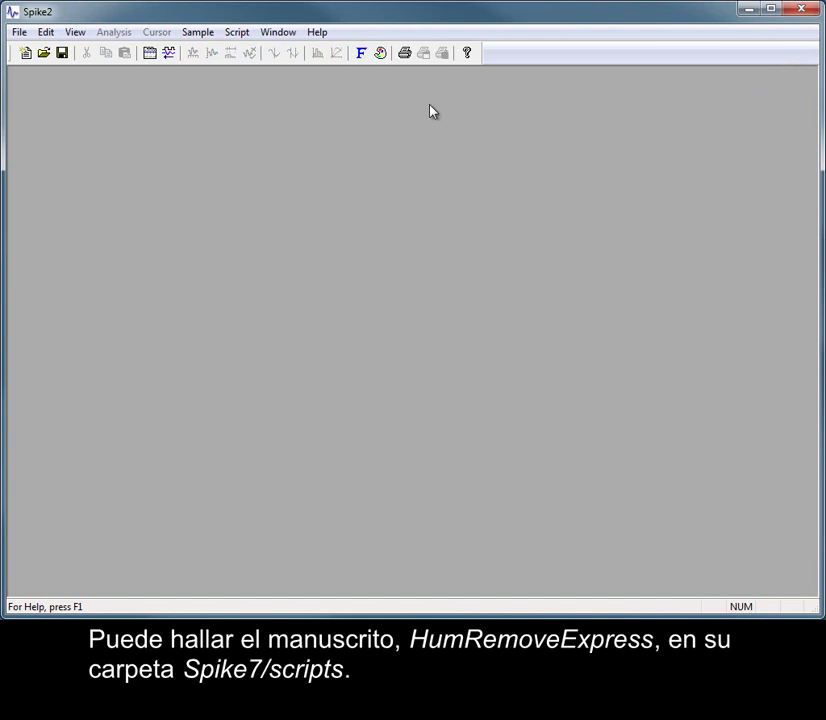
{"action": "left_click", "coordinate": [236, 34]}
{"action": "mouse_move", "coordinate": [362, 70]}
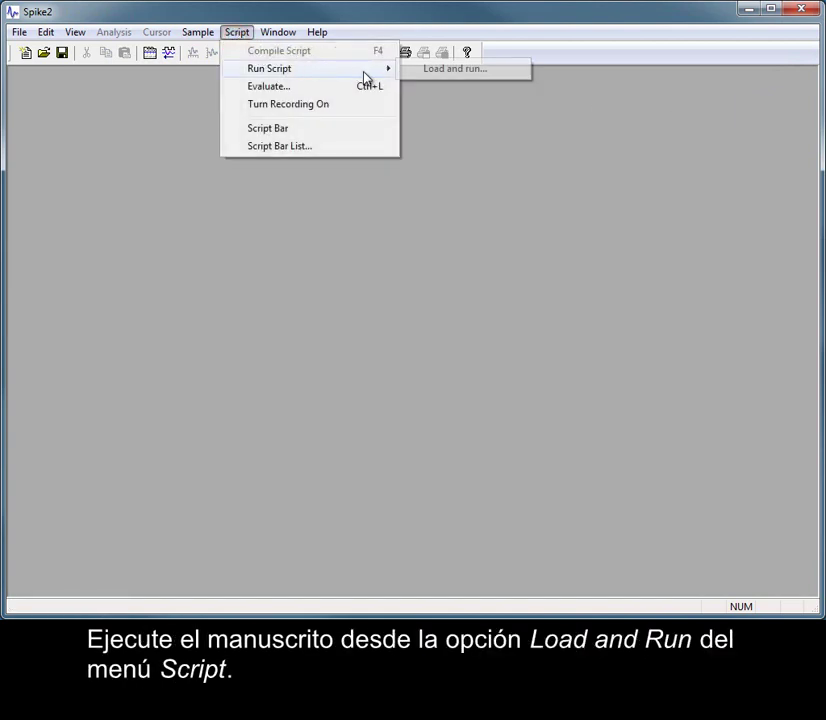
{"action": "left_click", "coordinate": [459, 72]}
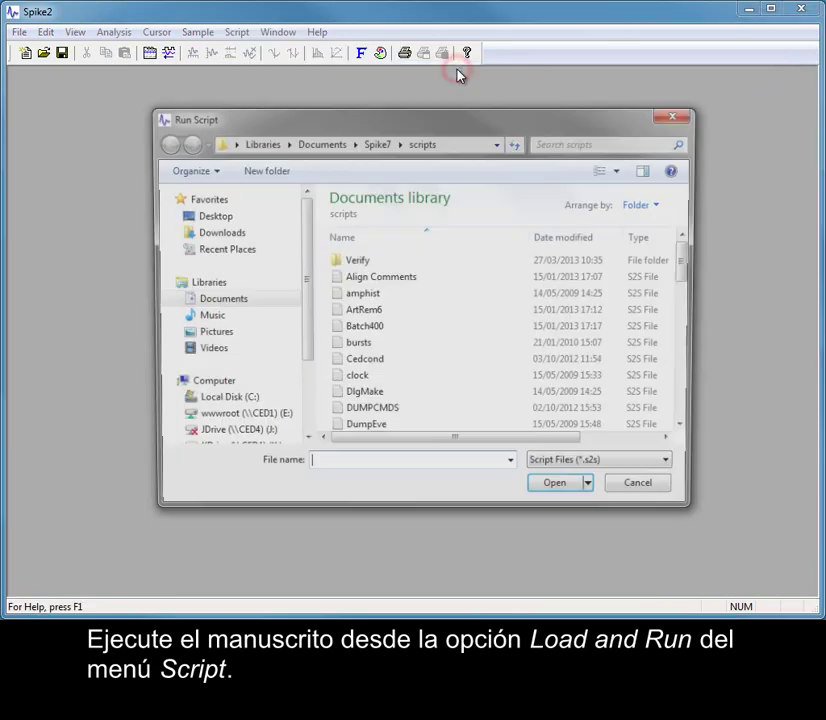
{"action": "left_click_drag", "start_coordinate": [689, 270], "coordinate": [688, 358]}
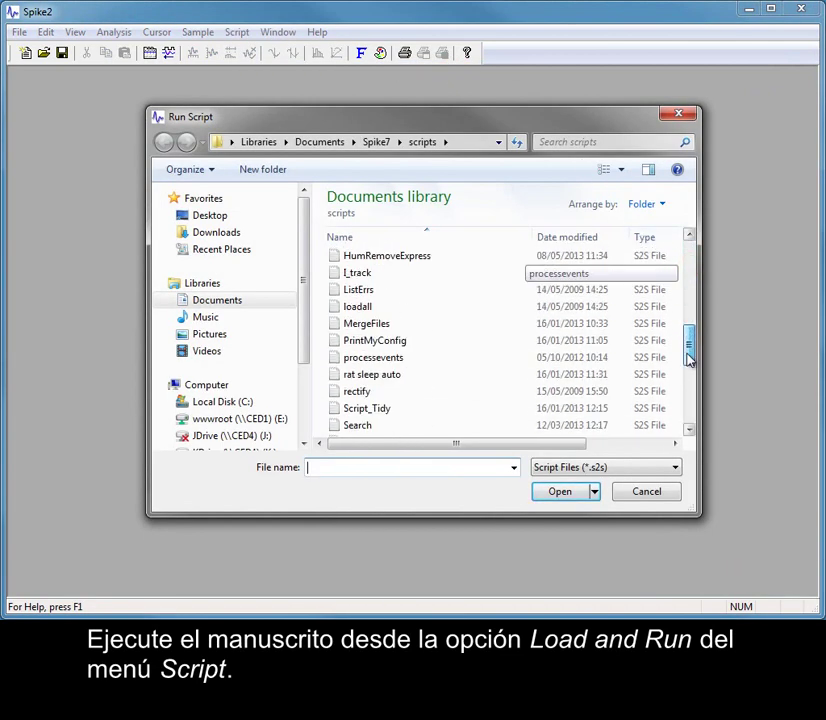
{"action": "left_click", "coordinate": [471, 259]}
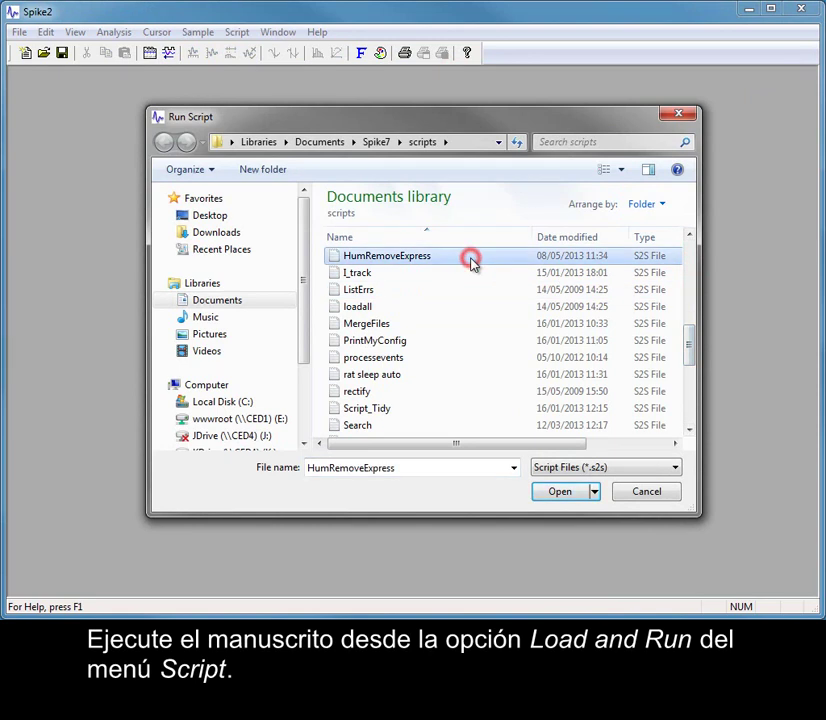
{"action": "left_click", "coordinate": [568, 496]}
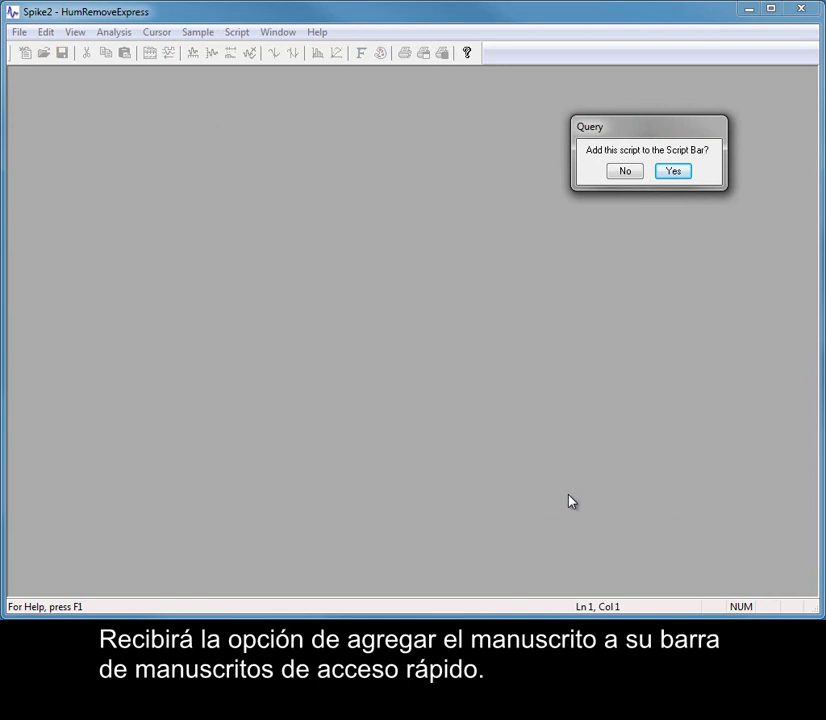
Add HumRemoveExpress to the Script Bar and open the HumRawData file through its toolbar
{"action": "left_click", "coordinate": [668, 173]}
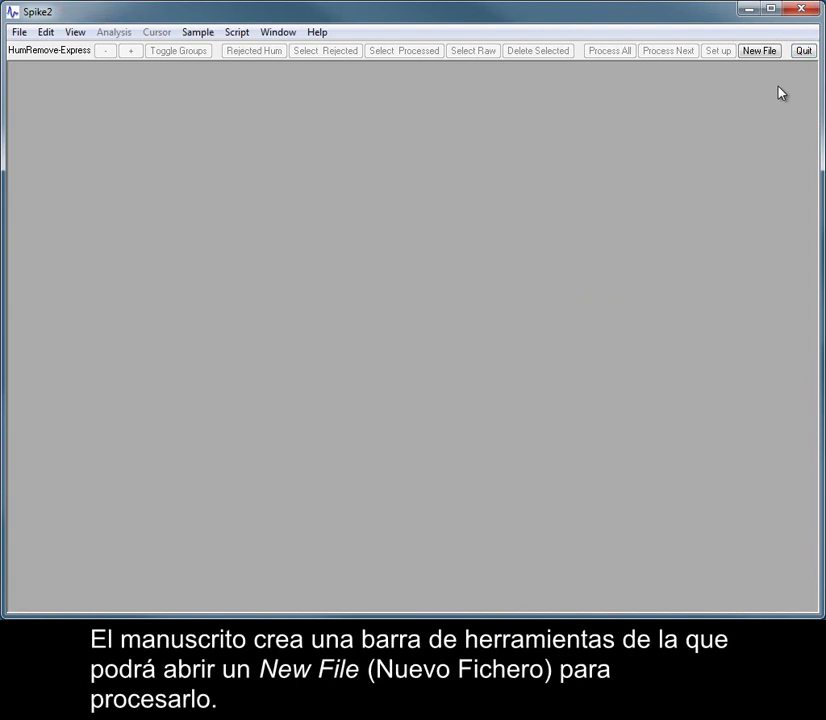
{"action": "left_click", "coordinate": [763, 52]}
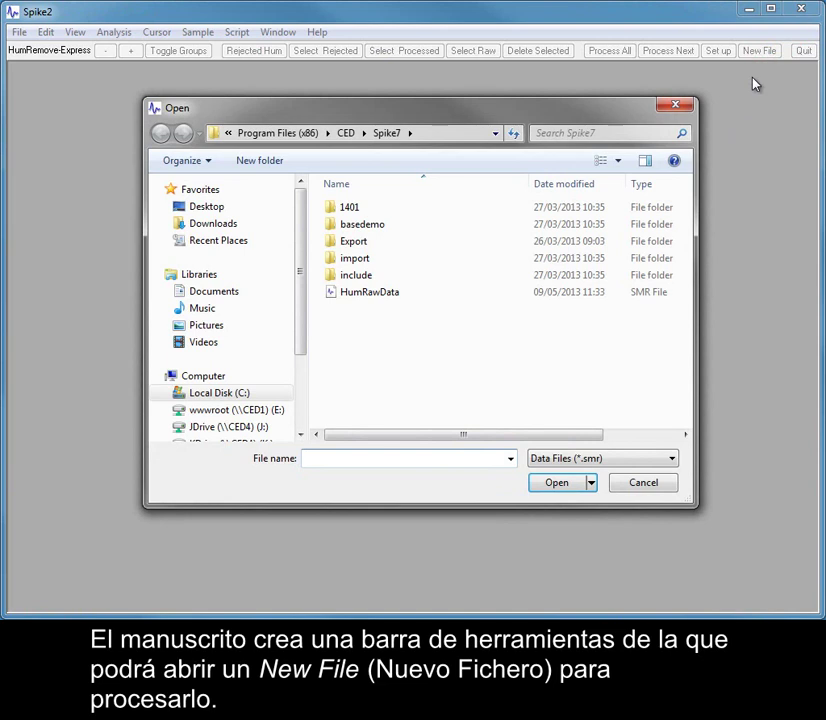
{"action": "left_click", "coordinate": [372, 292]}
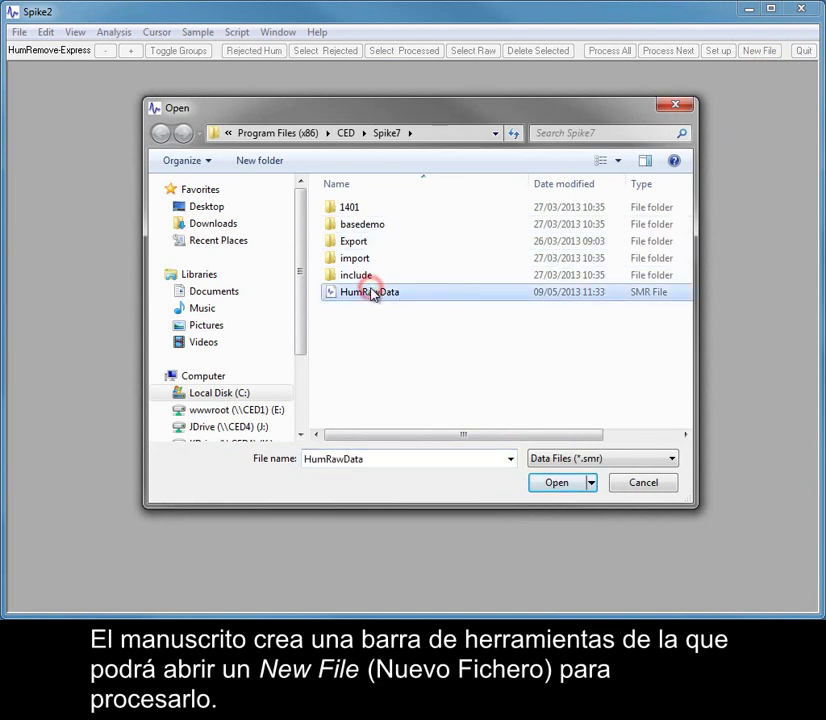
{"action": "left_click", "coordinate": [556, 484]}
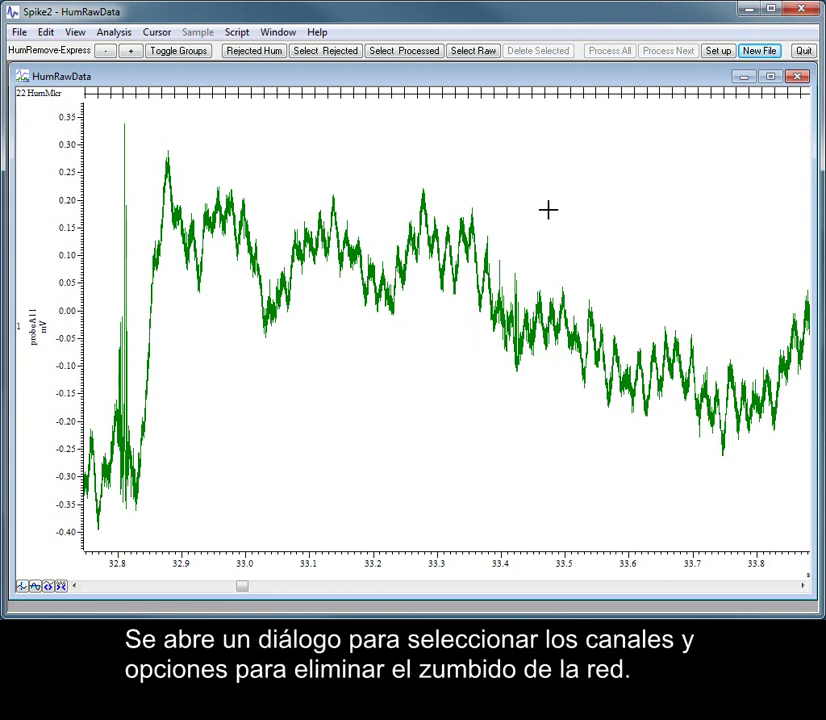
Review the hum setup's HumMkr marker, channel 1, and 0–149.9999704 s range
{"action": "left_click", "coordinate": [719, 52]}
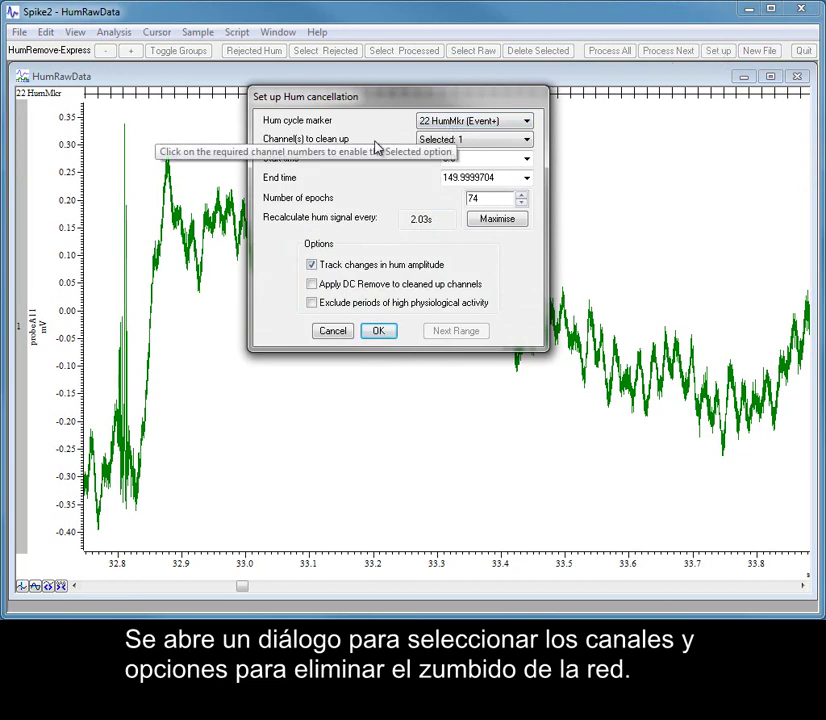
{"action": "left_click", "coordinate": [530, 141]}
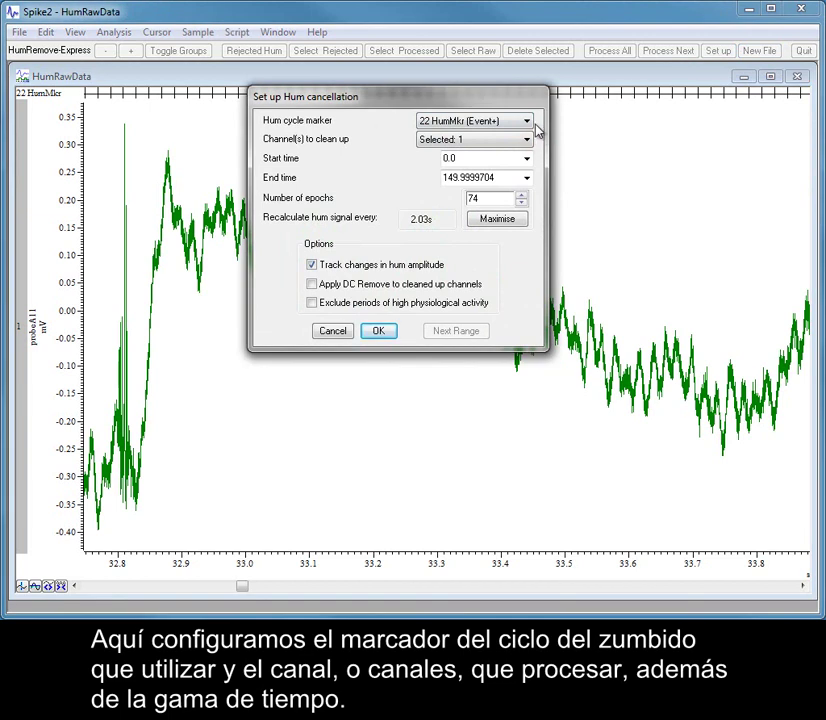
{"action": "left_click", "coordinate": [535, 123]}
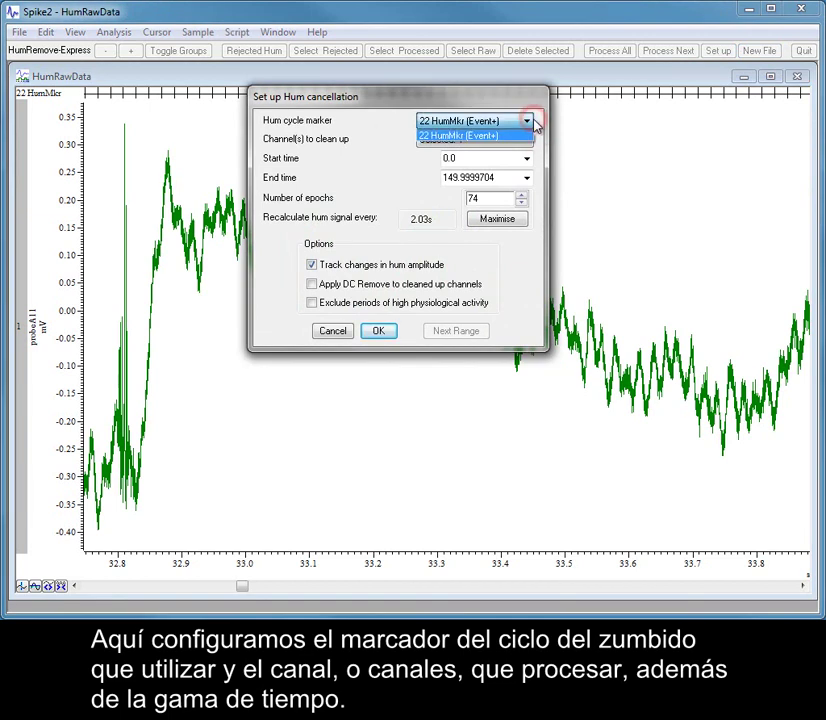
{"action": "left_click", "coordinate": [548, 160]}
{"action": "left_click", "coordinate": [530, 140]}
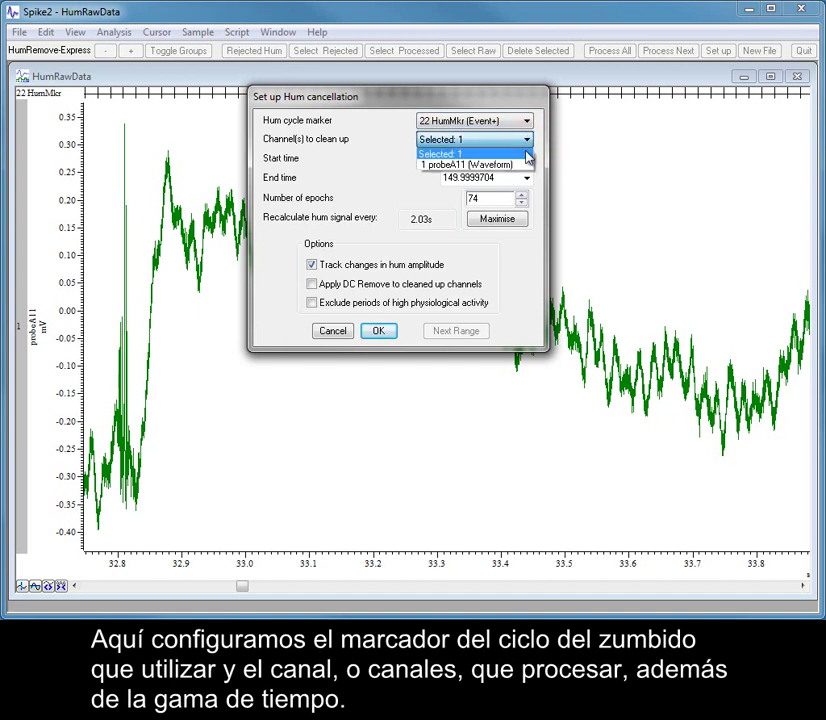
{"action": "left_click", "coordinate": [541, 171]}
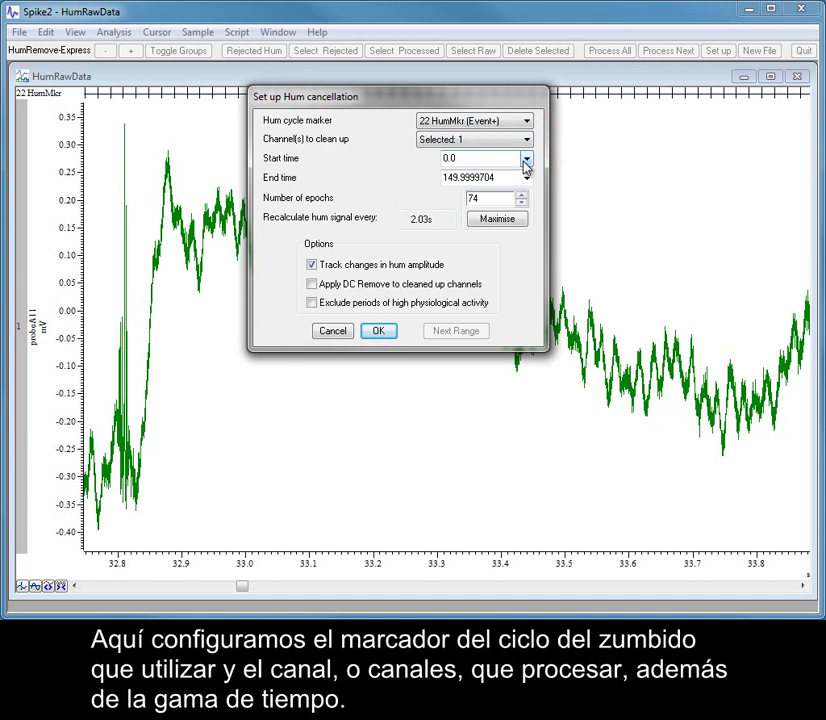
{"action": "left_click", "coordinate": [526, 159]}
{"action": "left_click", "coordinate": [538, 161]}
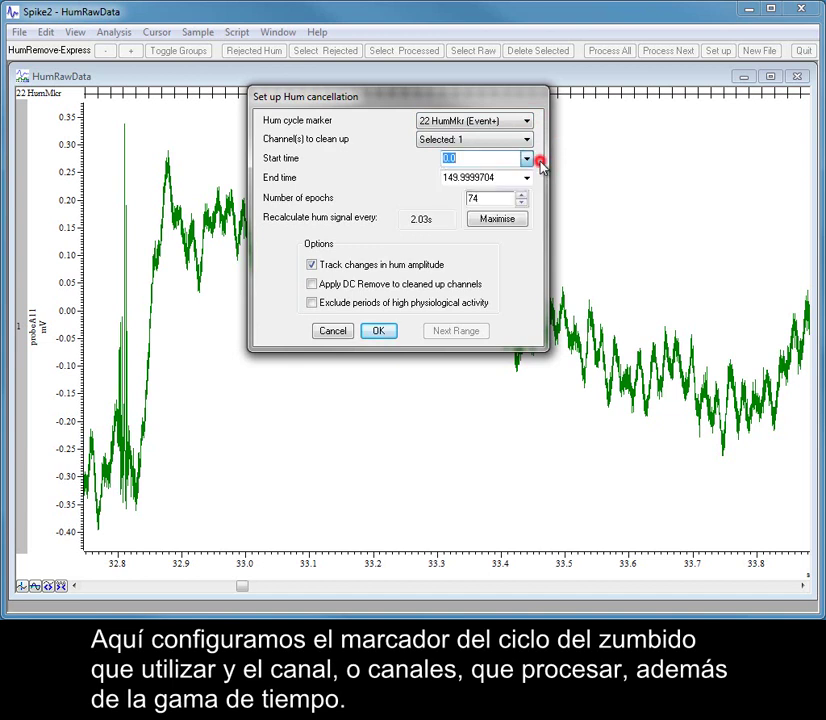
{"action": "left_click", "coordinate": [527, 177]}
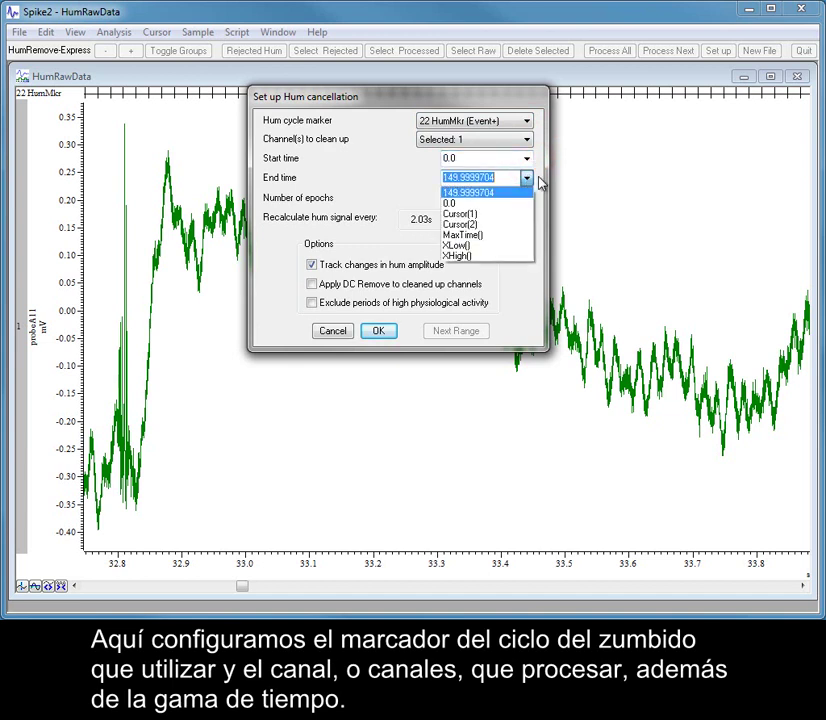
{"action": "left_click", "coordinate": [540, 180]}
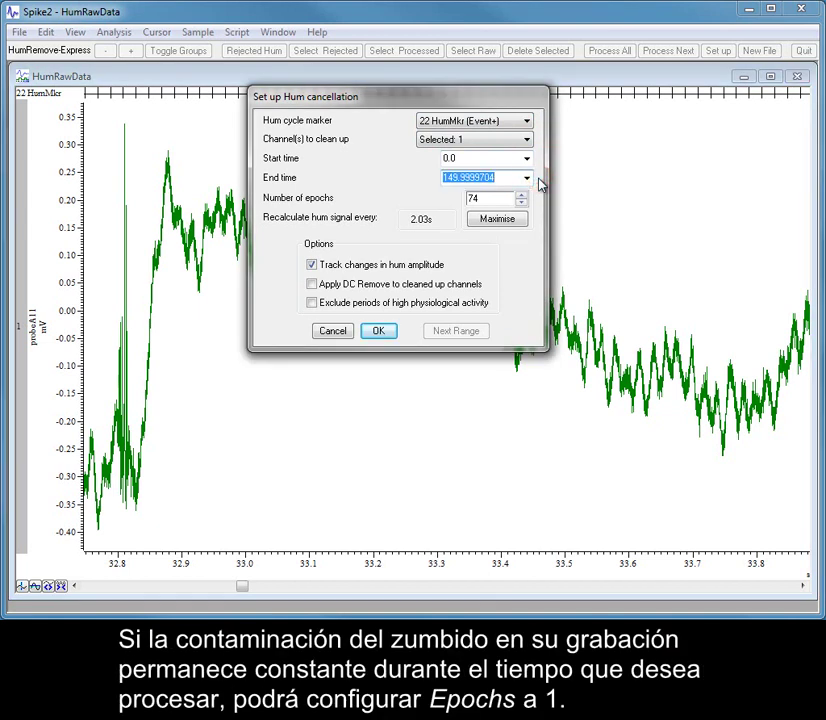
Set the number of hum cancellation epochs to 1
{"action": "double_click", "coordinate": [483, 199]}
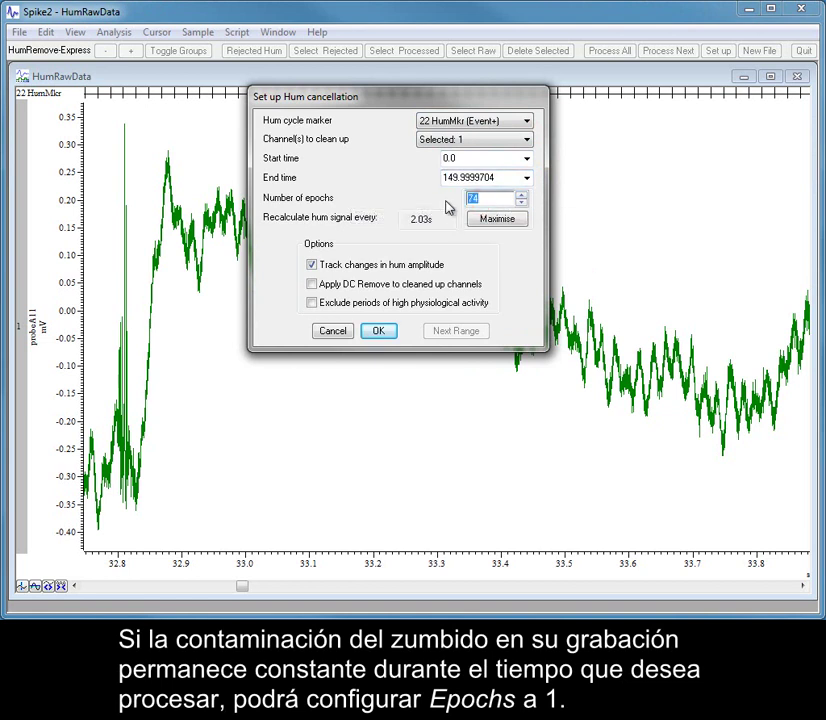
{"action": "type", "text": "1"}
{"action": "left_click", "coordinate": [510, 178]}
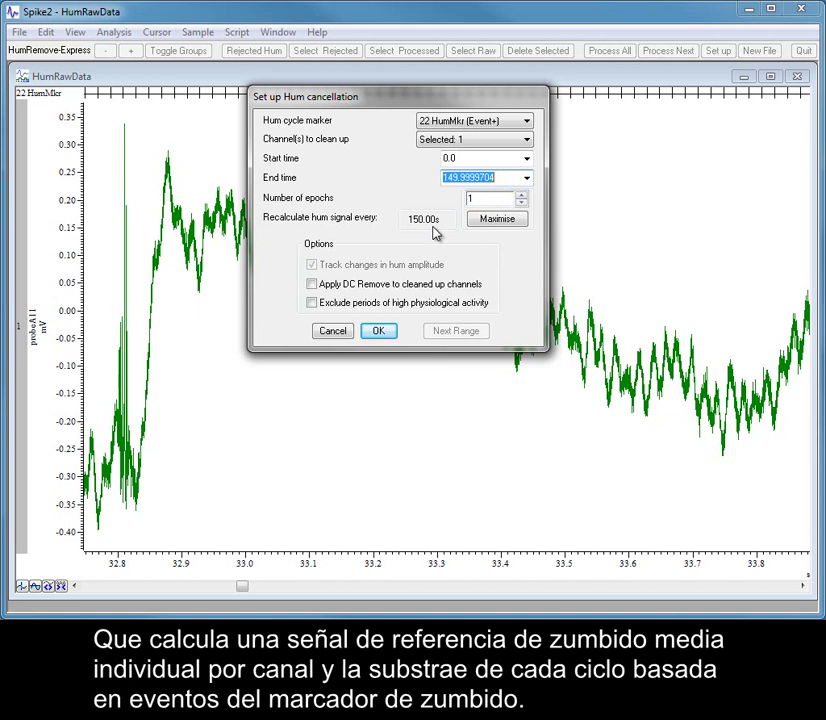
Maximise the epoch count to 74, so hum is recalculated every 2.03 s
{"action": "left_click", "coordinate": [536, 222]}
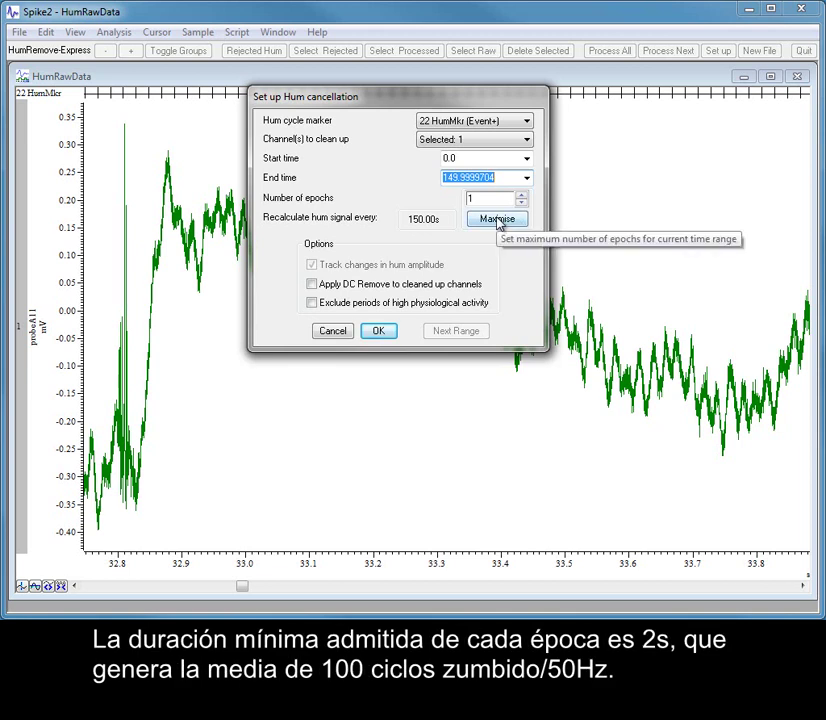
{"action": "left_click", "coordinate": [497, 219]}
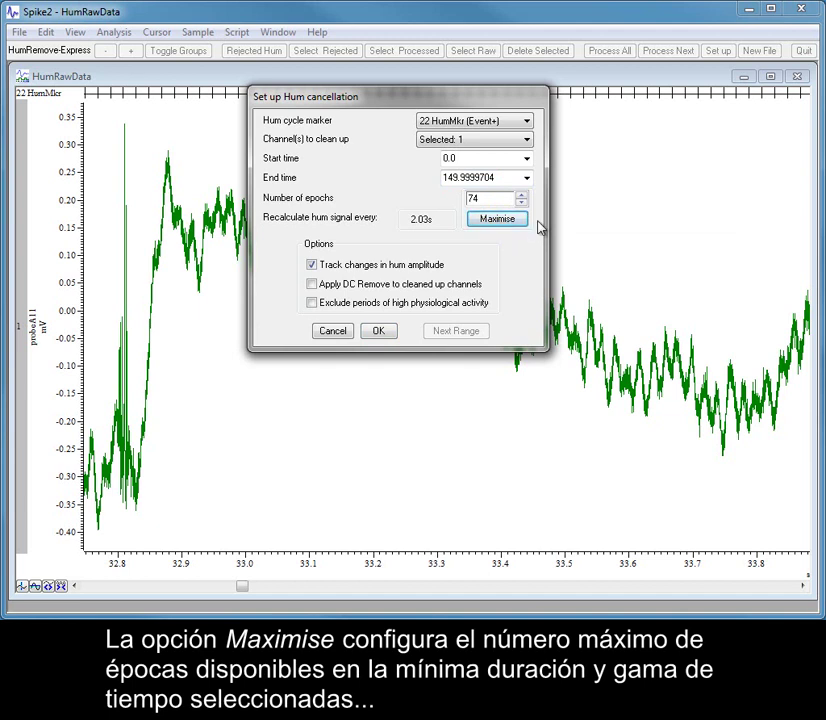
{"action": "left_click", "coordinate": [538, 221]}
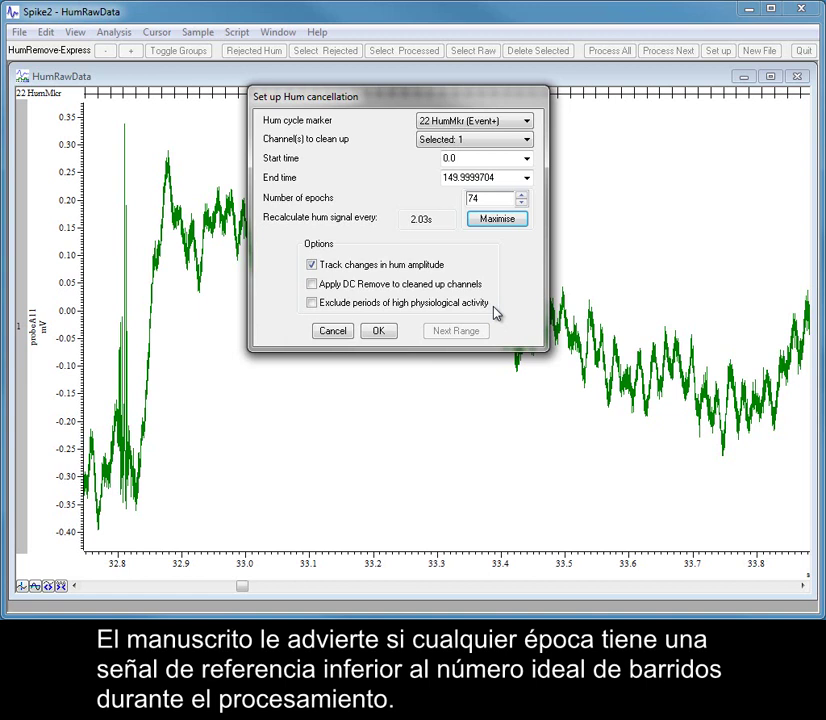
Accept the hum settings and process channel 1, producing the cleaned ch1-hr trace
{"action": "left_click", "coordinate": [494, 310]}
{"action": "left_click", "coordinate": [378, 332]}
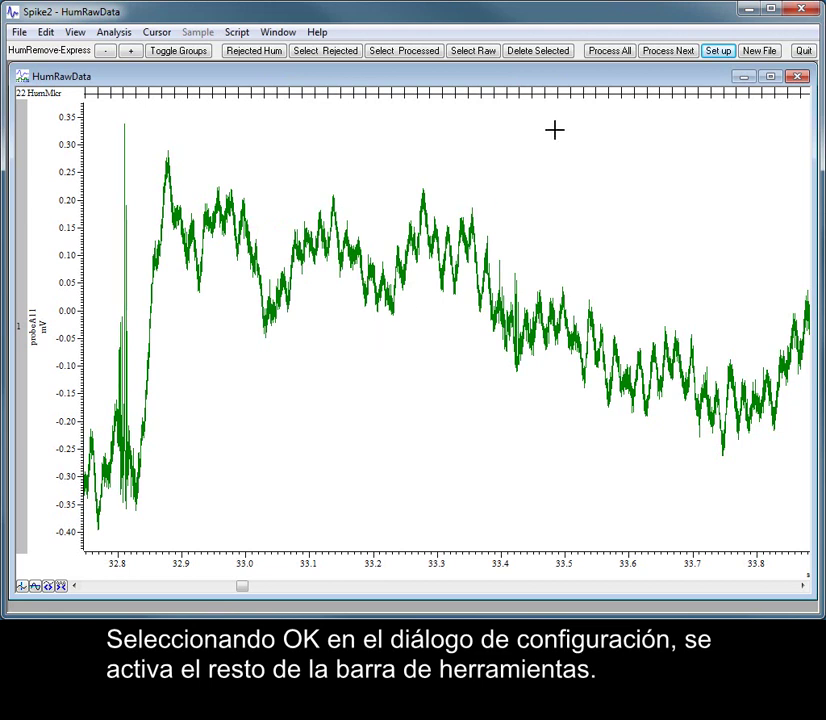
{"action": "left_click", "coordinate": [660, 53]}
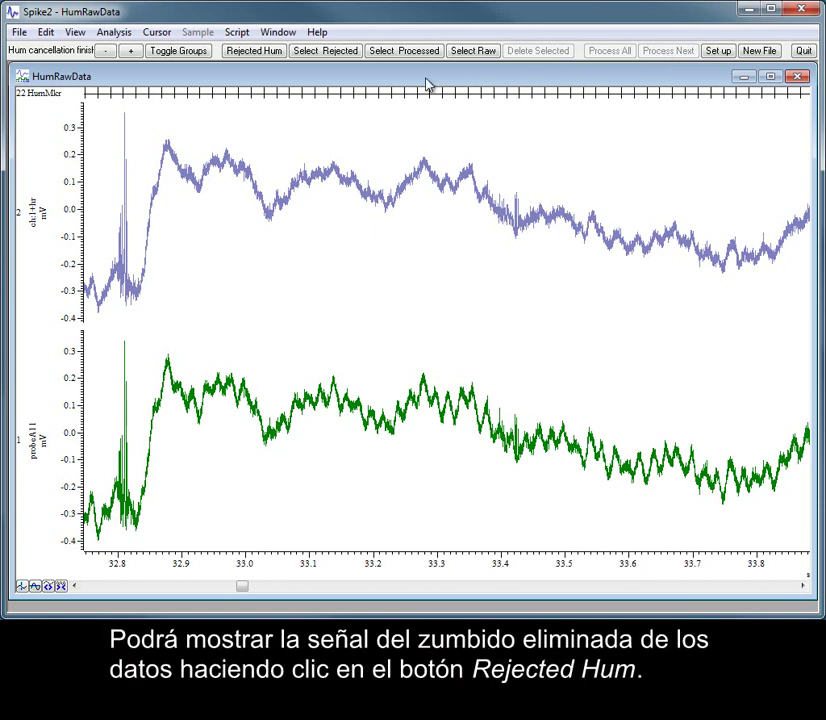
Show rejected hum as the Hum2 channel, then select the cleaned ch1-hr and raw channels
{"action": "left_click", "coordinate": [255, 52]}
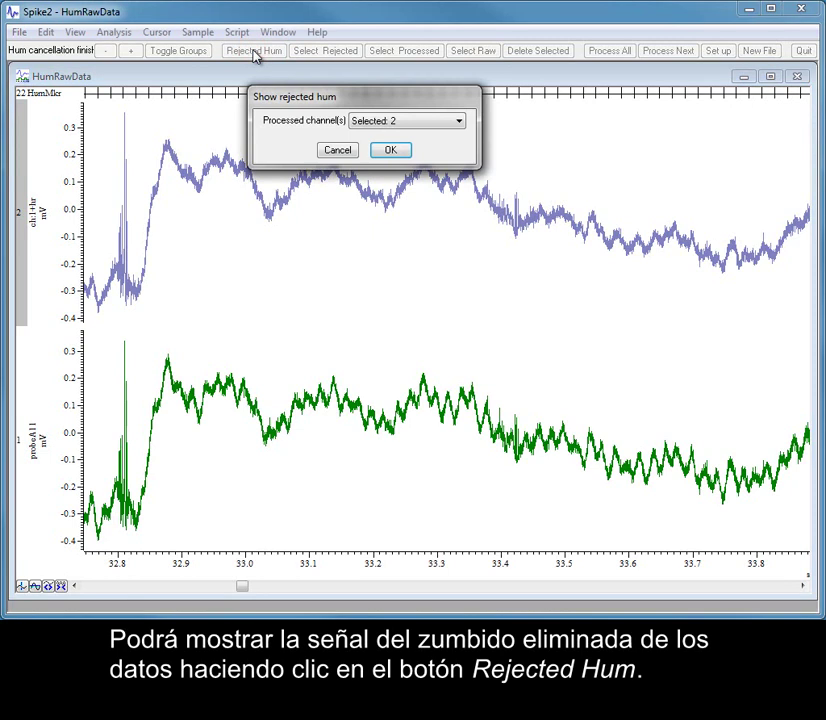
{"action": "left_click", "coordinate": [392, 150]}
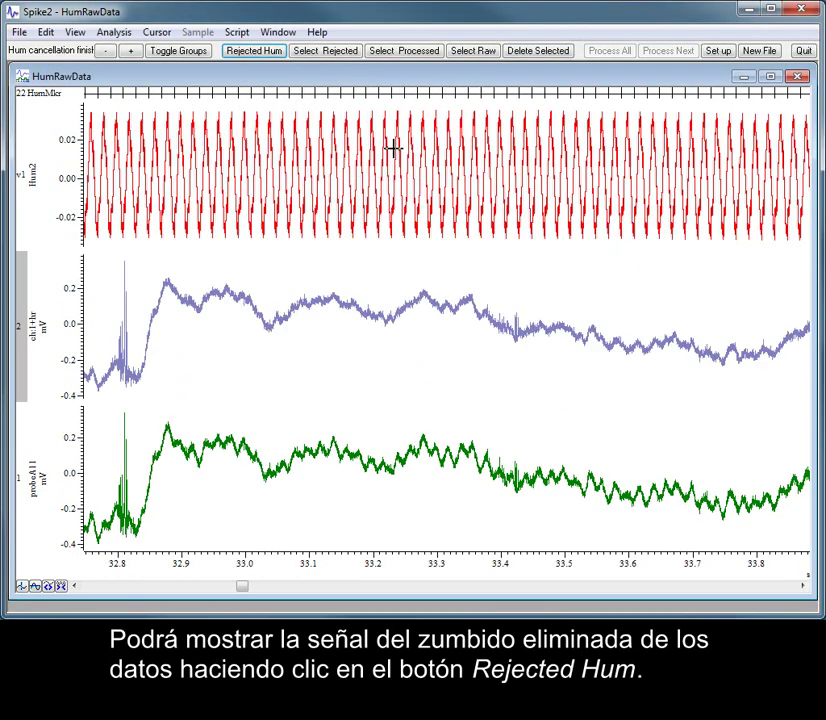
{"action": "left_click", "coordinate": [330, 51]}
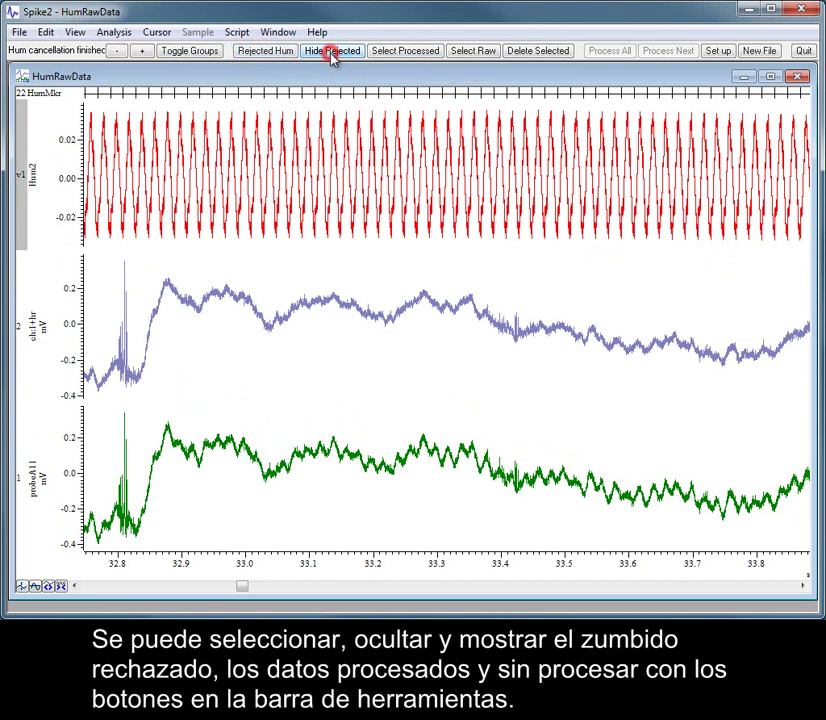
{"action": "left_click", "coordinate": [407, 55]}
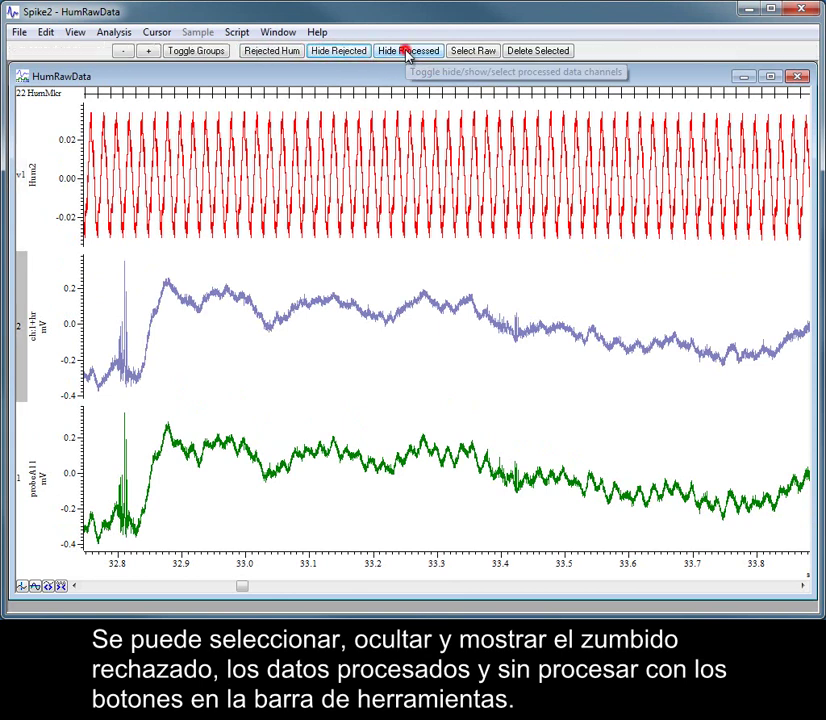
{"action": "left_click", "coordinate": [481, 53]}
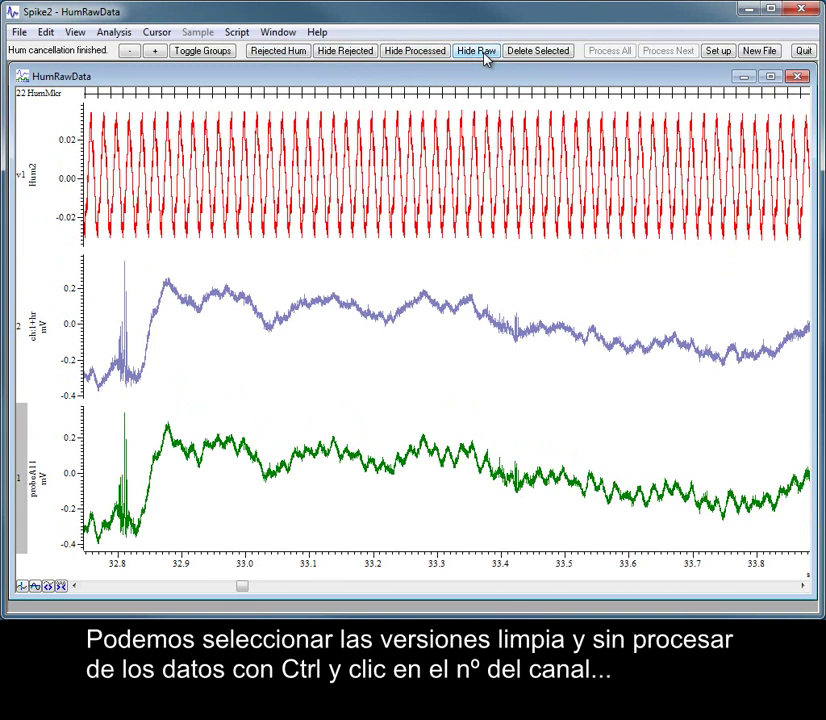
{"action": "left_click", "coordinate": [24, 334], "text": "ctrl"}
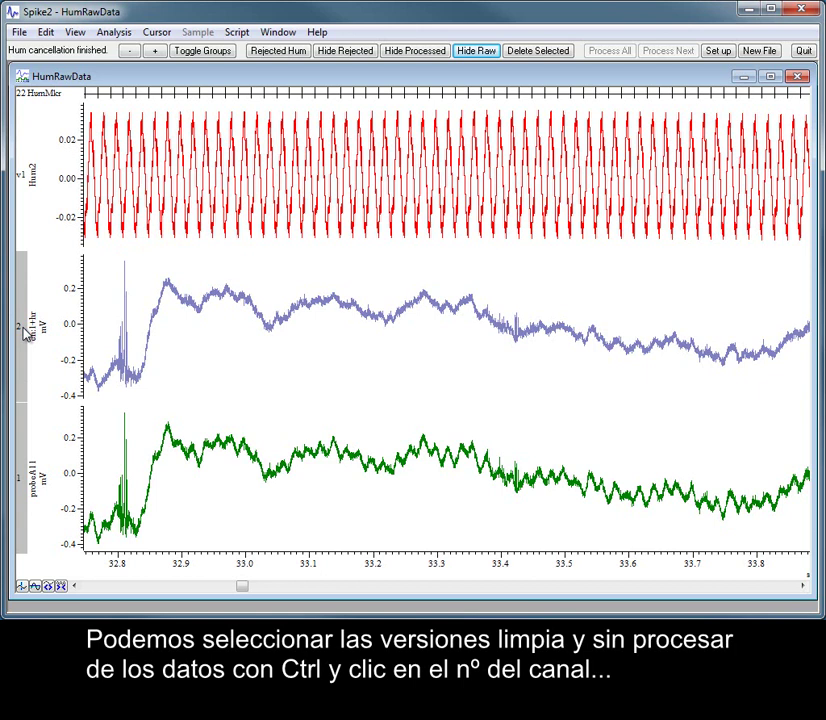
Create and process a new power spectrum result view of the cleaned and raw channels
{"action": "left_click", "coordinate": [118, 36]}
{"action": "mouse_move", "coordinate": [130, 87]}
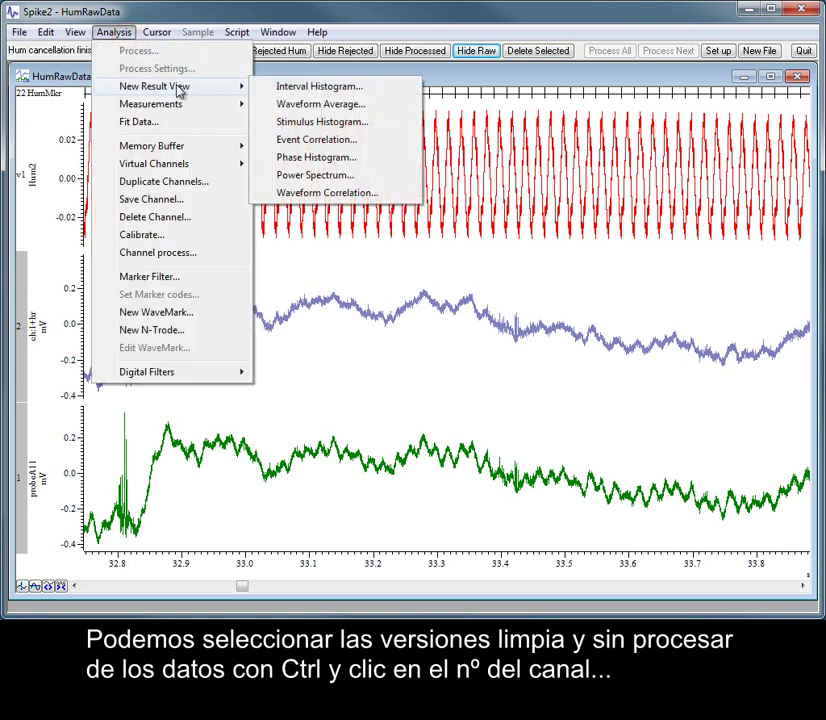
{"action": "left_click", "coordinate": [314, 176]}
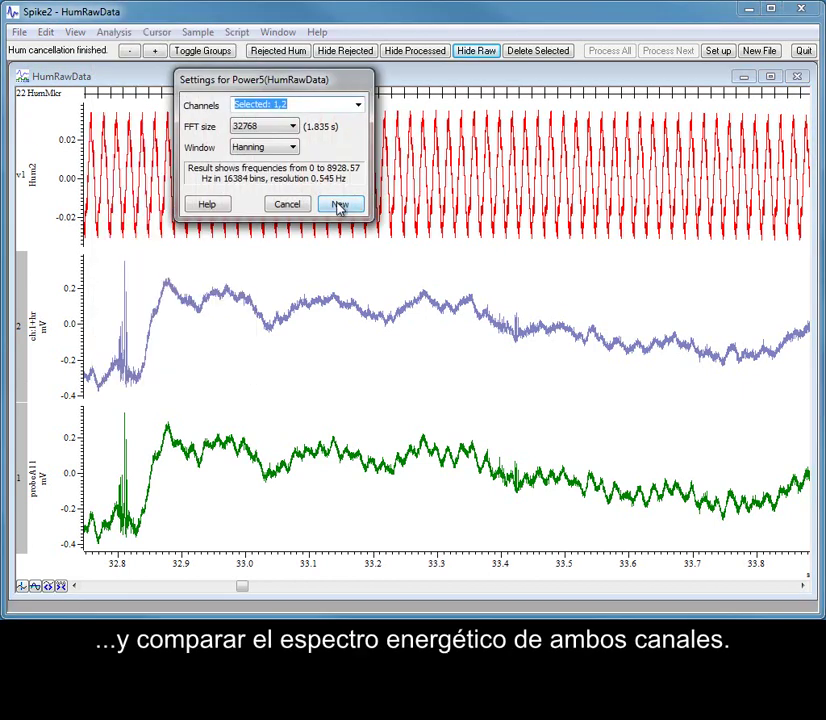
{"action": "left_click", "coordinate": [340, 206]}
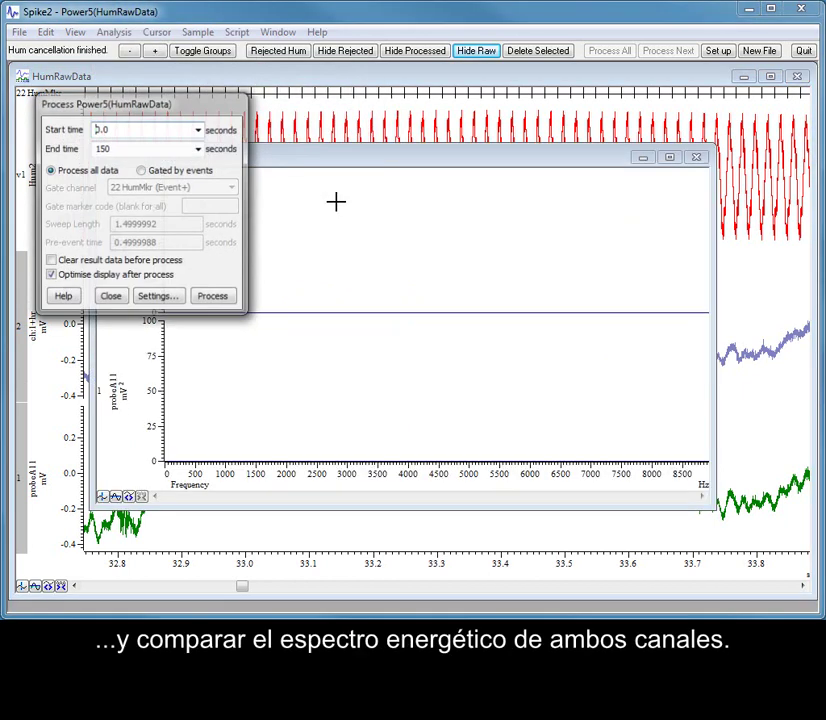
{"action": "left_click", "coordinate": [214, 299]}
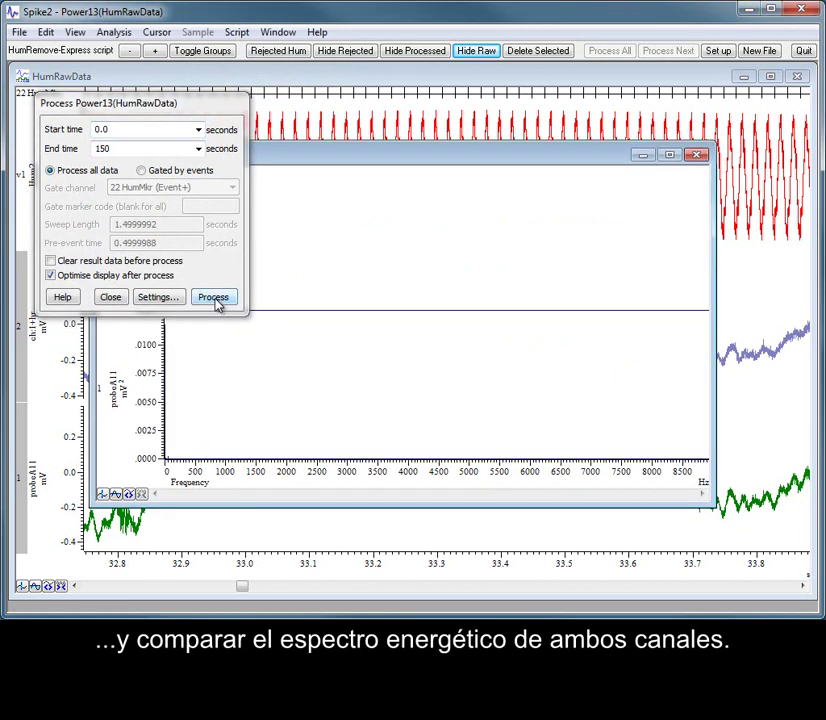
{"action": "left_click", "coordinate": [110, 298]}
Set both spectra's Y axes to logarithmic, optimise them, and zoom below 800 Hz
{"action": "double_click", "coordinate": [155, 365]}
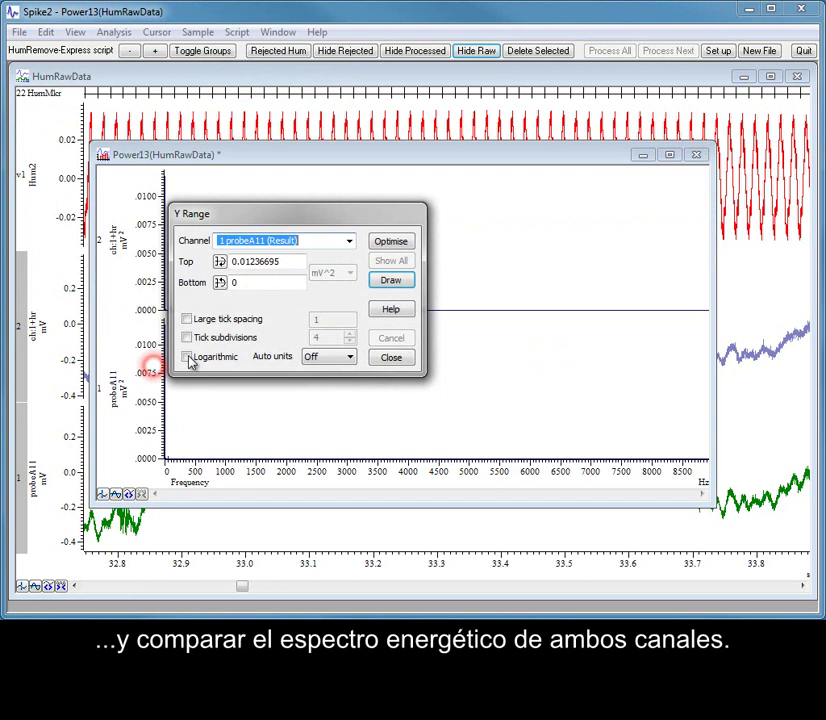
{"action": "left_click", "coordinate": [199, 357]}
{"action": "left_click", "coordinate": [391, 242]}
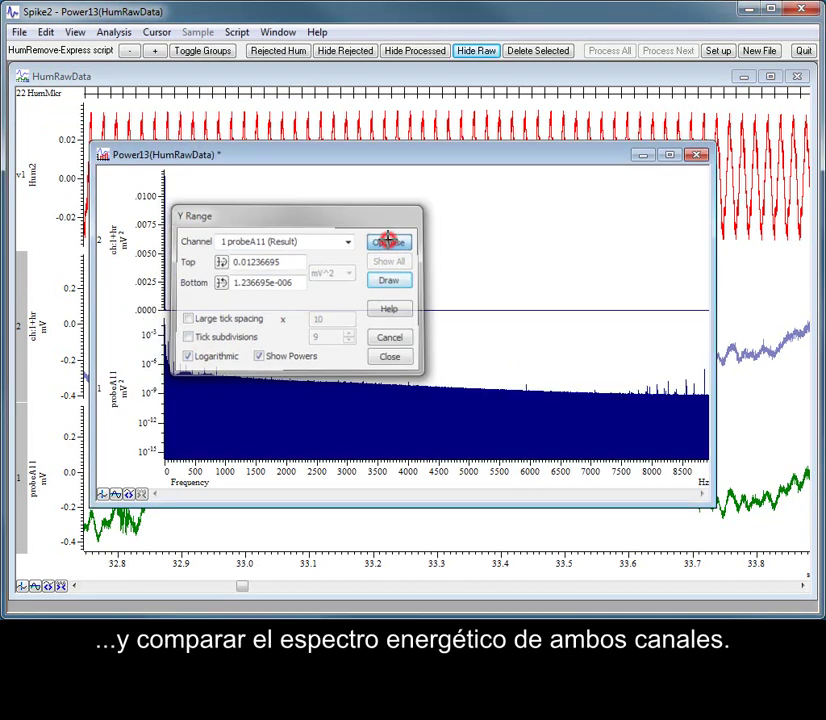
{"action": "double_click", "coordinate": [146, 227]}
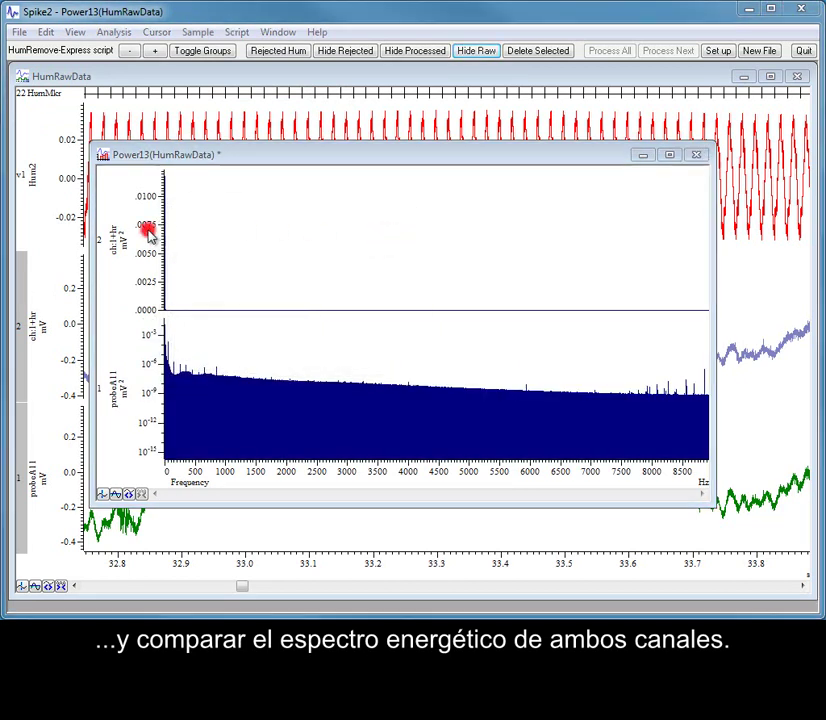
{"action": "left_click", "coordinate": [225, 358]}
{"action": "left_click", "coordinate": [391, 243]}
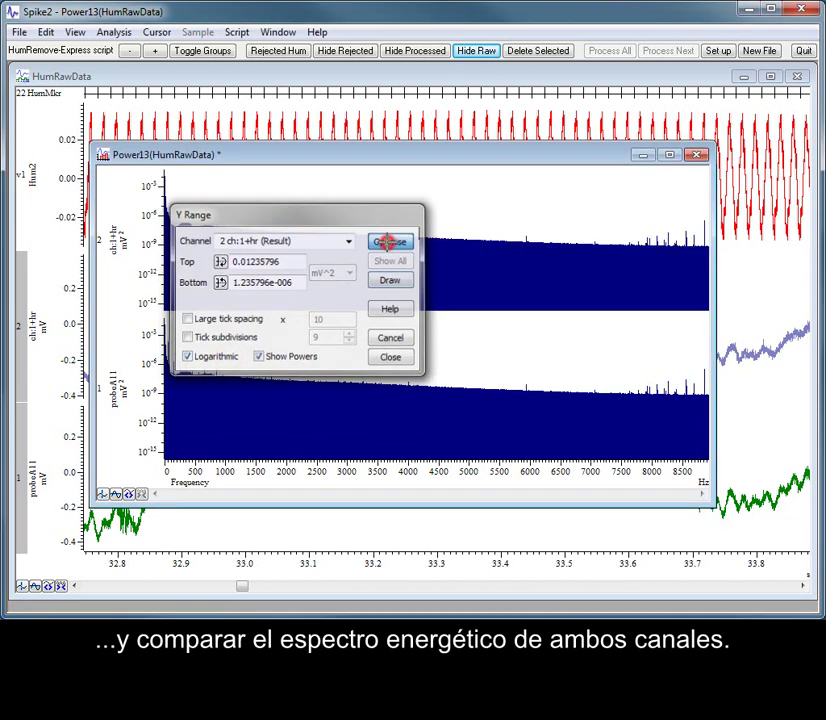
{"action": "left_click_drag", "start_coordinate": [166, 332], "coordinate": [251, 380]}
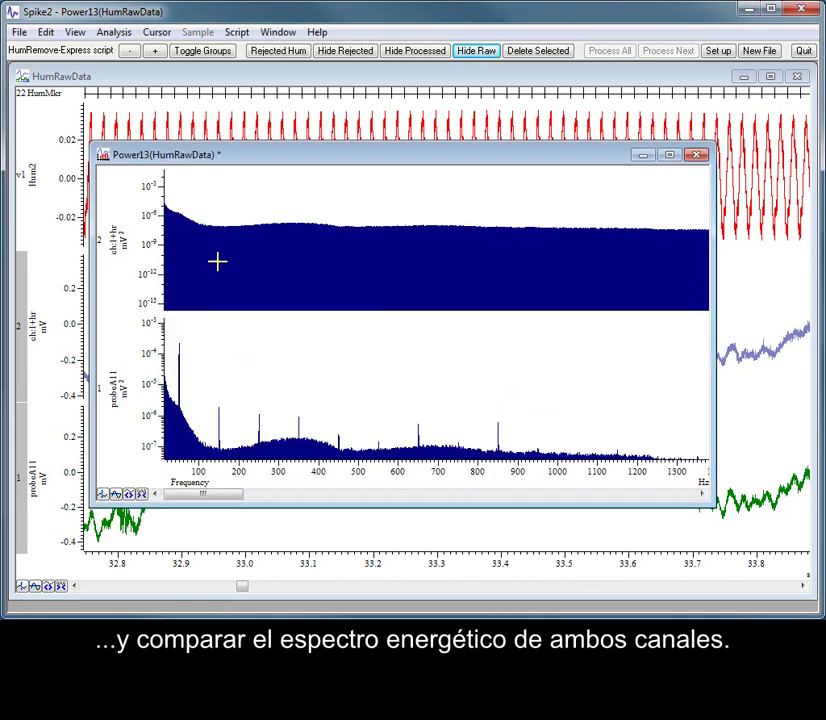
{"action": "left_click_drag", "start_coordinate": [166, 187], "coordinate": [476, 242]}
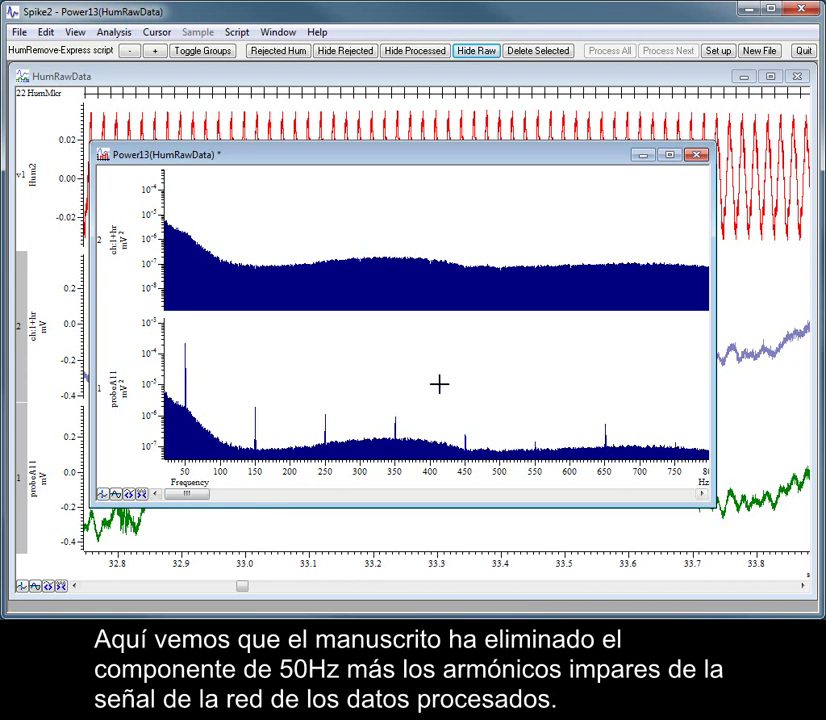
Close the Power13 spectrum without saving and overdraw the cleaned and raw traces
{"action": "left_click", "coordinate": [700, 156]}
{"action": "left_click", "coordinate": [437, 356]}
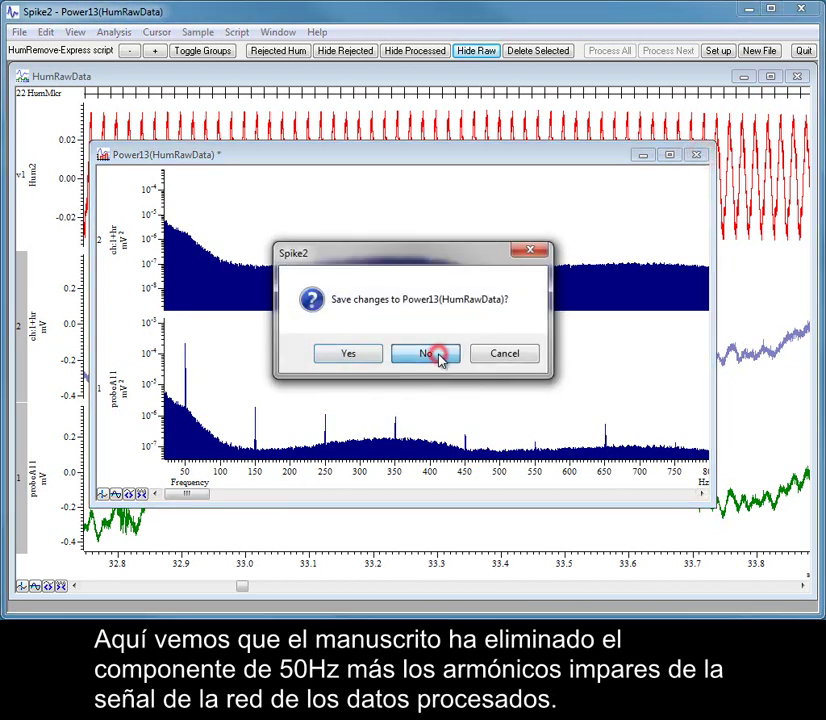
{"action": "left_click", "coordinate": [199, 52]}
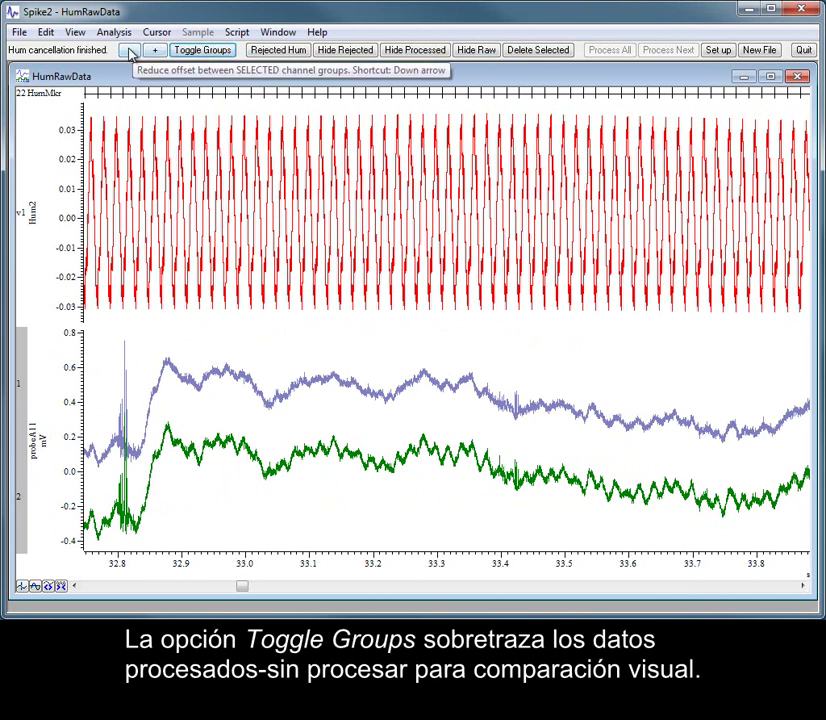
Adjust the overdraw offset until the cleaned and raw traces almost overlap
{"action": "left_click", "coordinate": [150, 50]}
{"action": "left_click", "coordinate": [150, 50]}
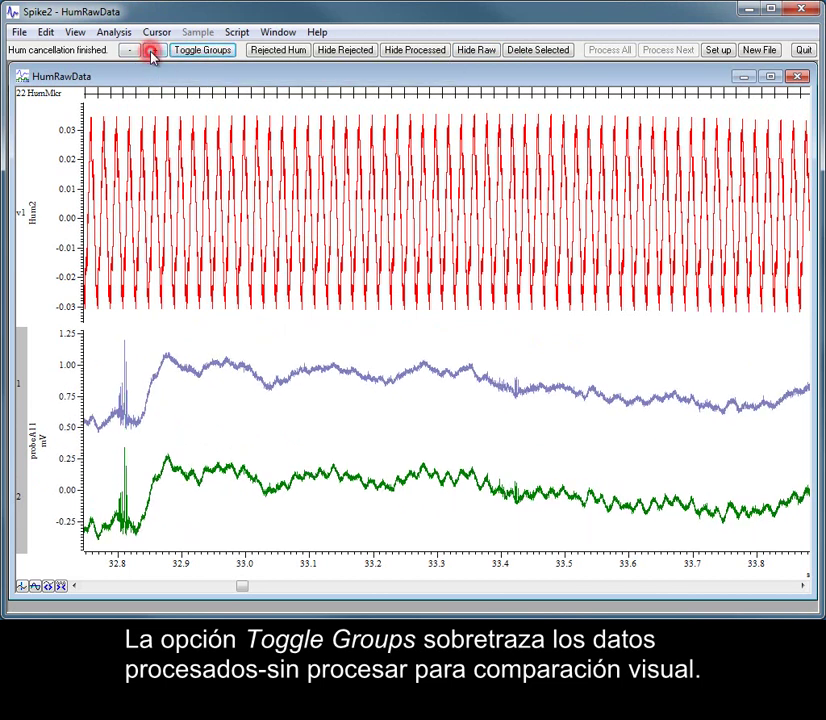
{"action": "left_click", "coordinate": [130, 52]}
{"action": "left_click", "coordinate": [130, 52]}
{"action": "left_click", "coordinate": [130, 51]}
{"action": "left_click", "coordinate": [130, 51]}
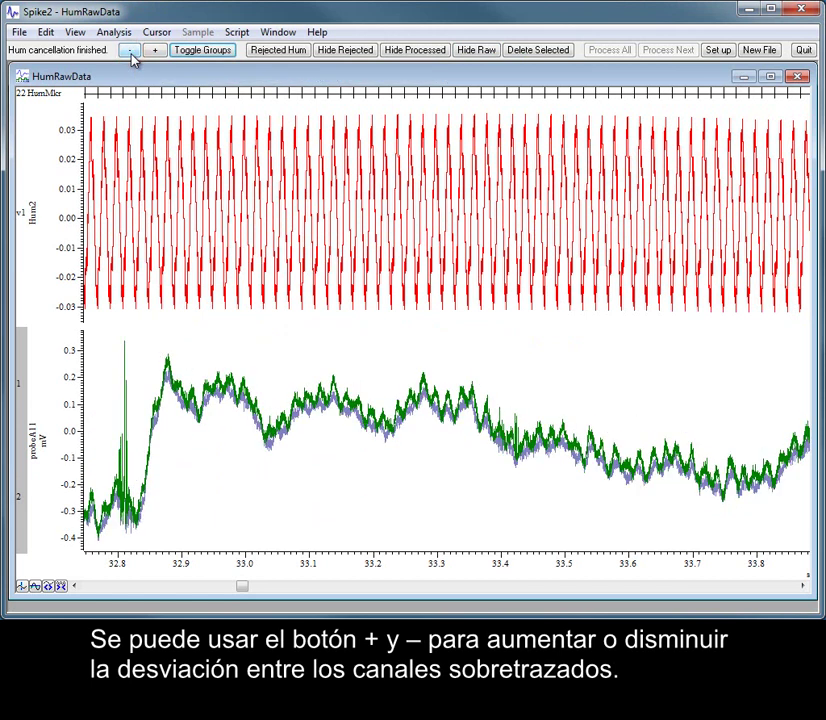